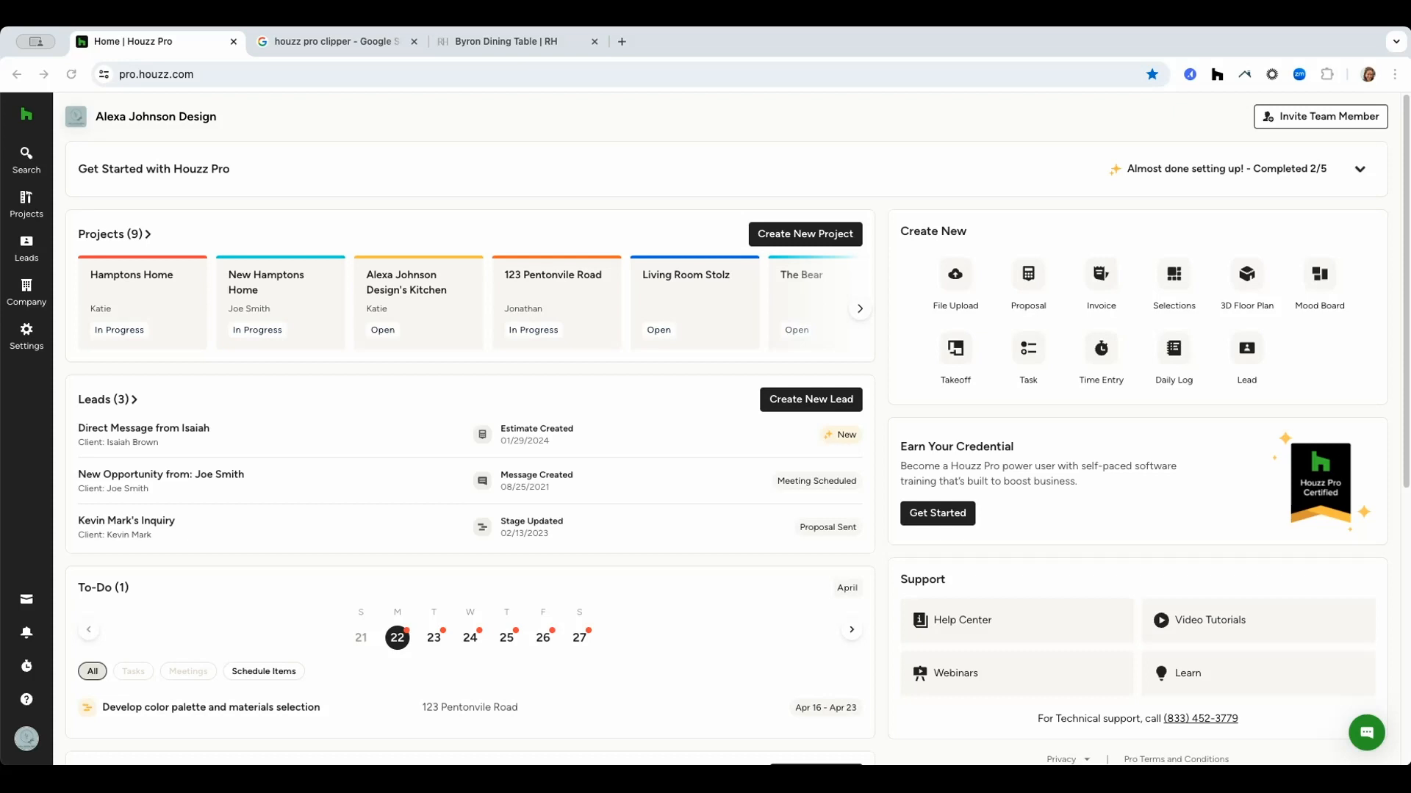
Open the Houzz Pro Clipper extension page from the search results, then go to the Byron Dining Table product page.
left_click(361, 44)
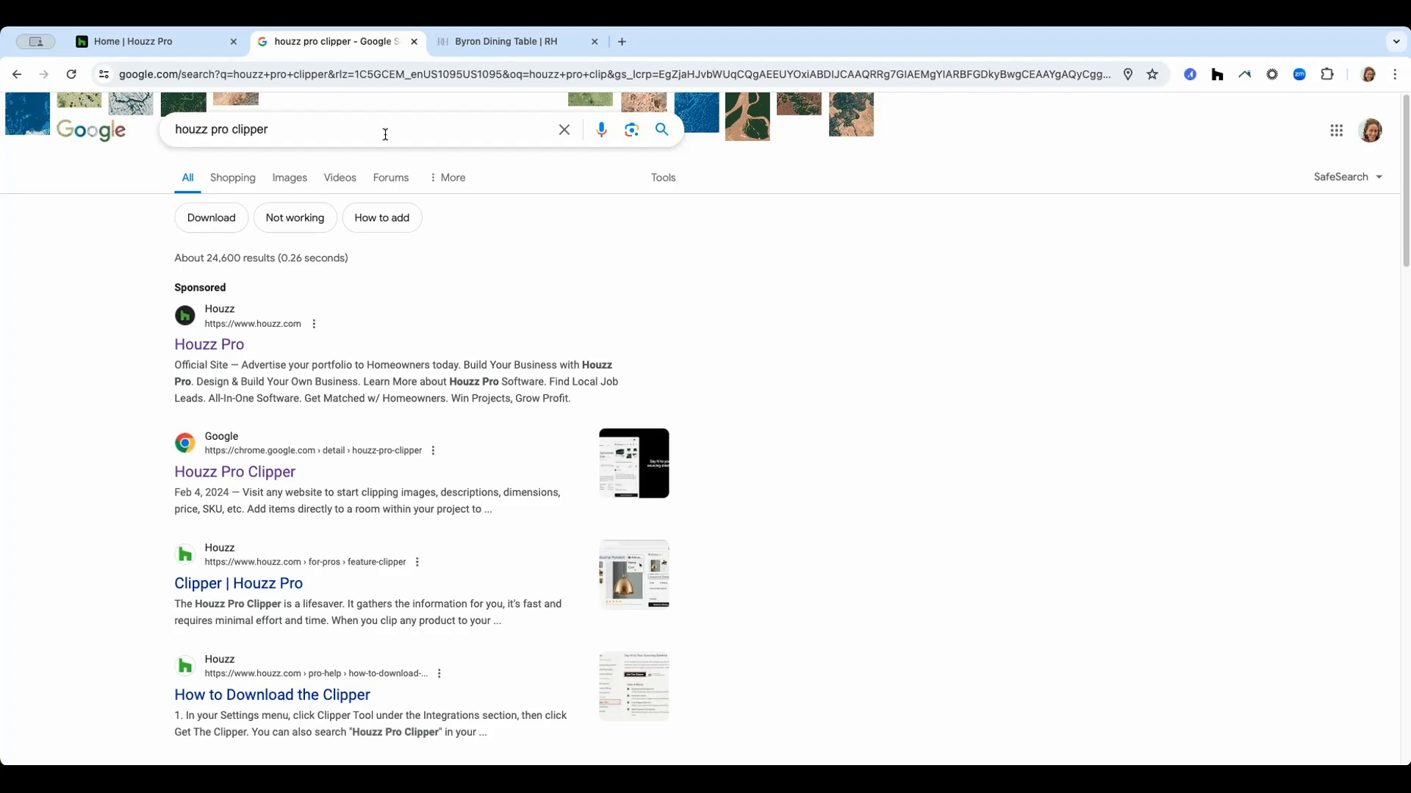
left_click(254, 474)
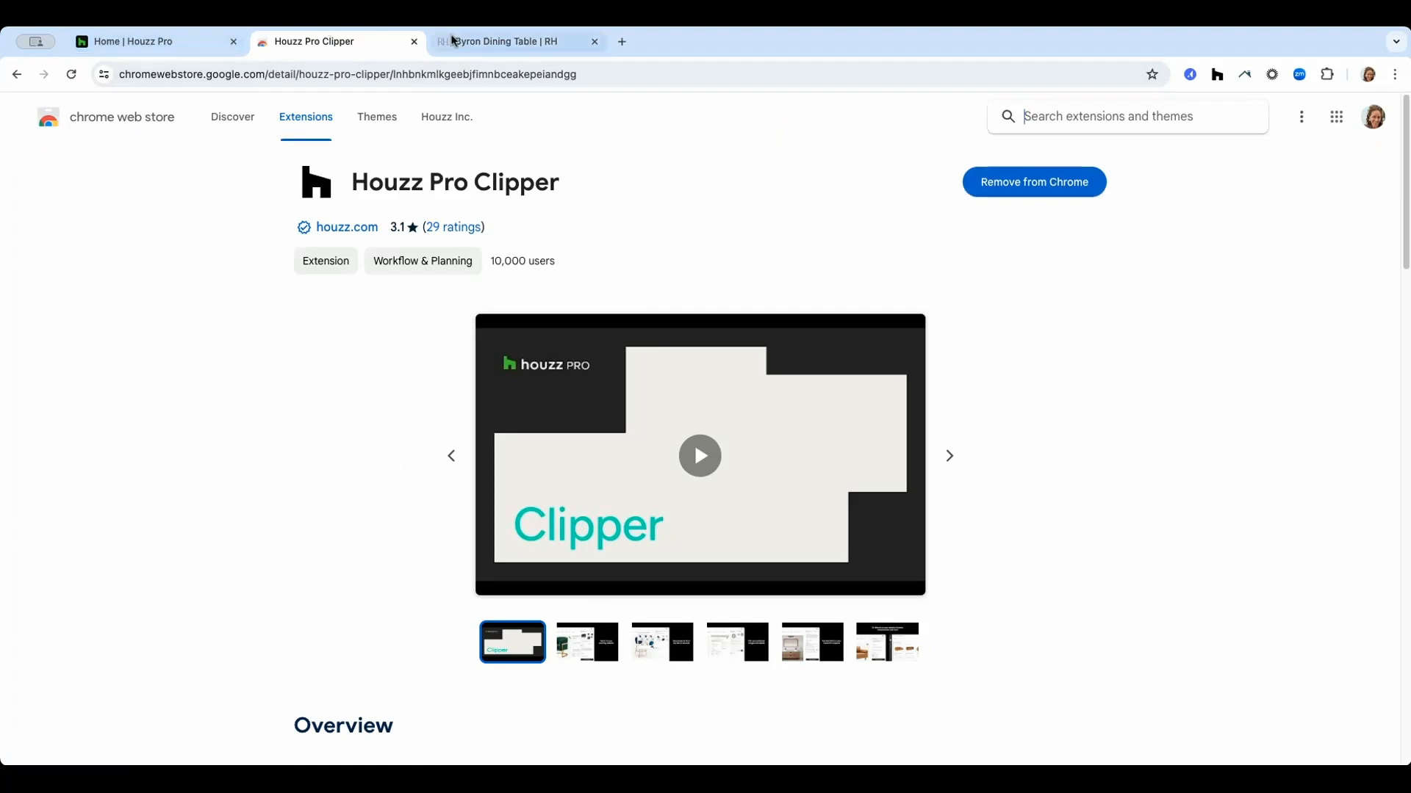
left_click(472, 43)
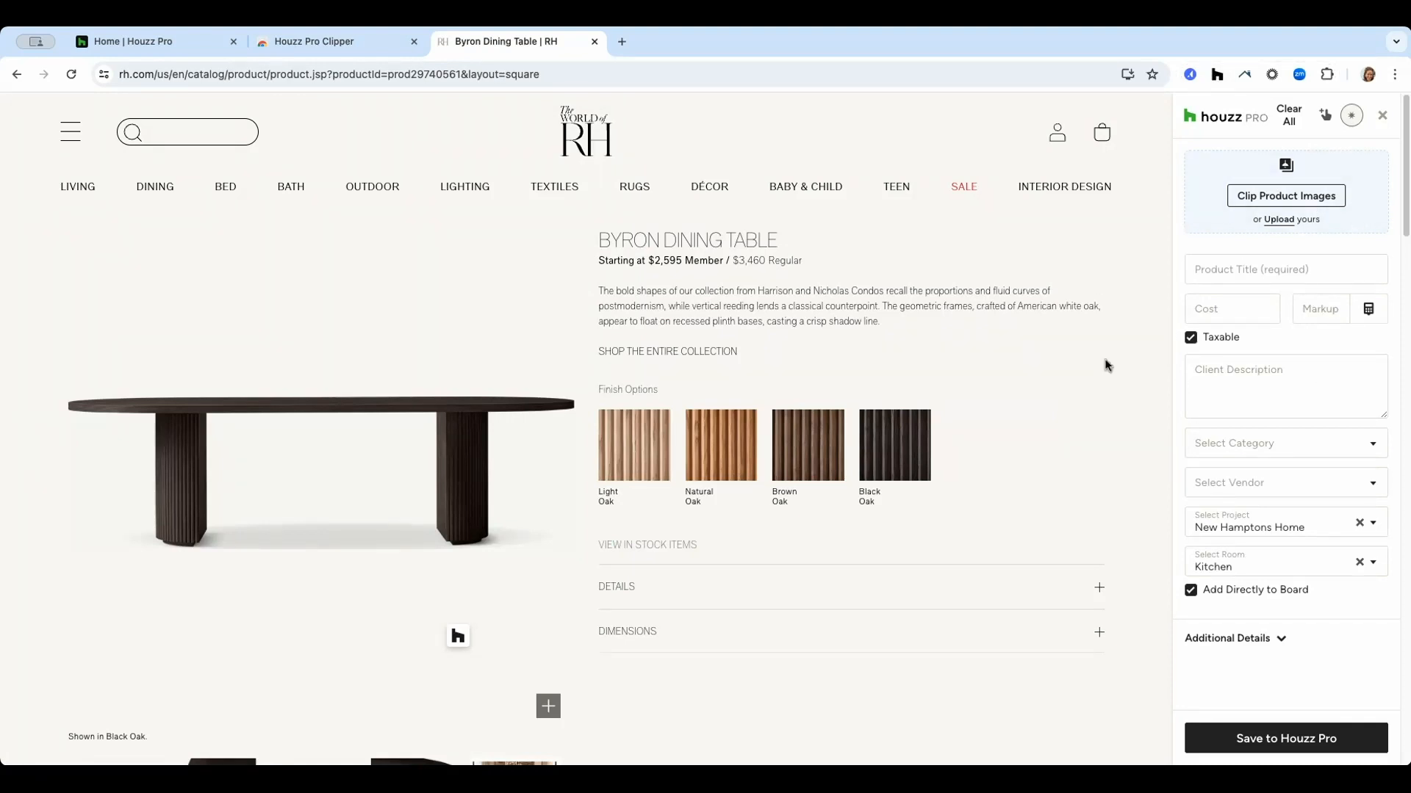
Clip three images of the Byron Dining Table from the product page into the Houzz Pro clipper.
left_click(1268, 205)
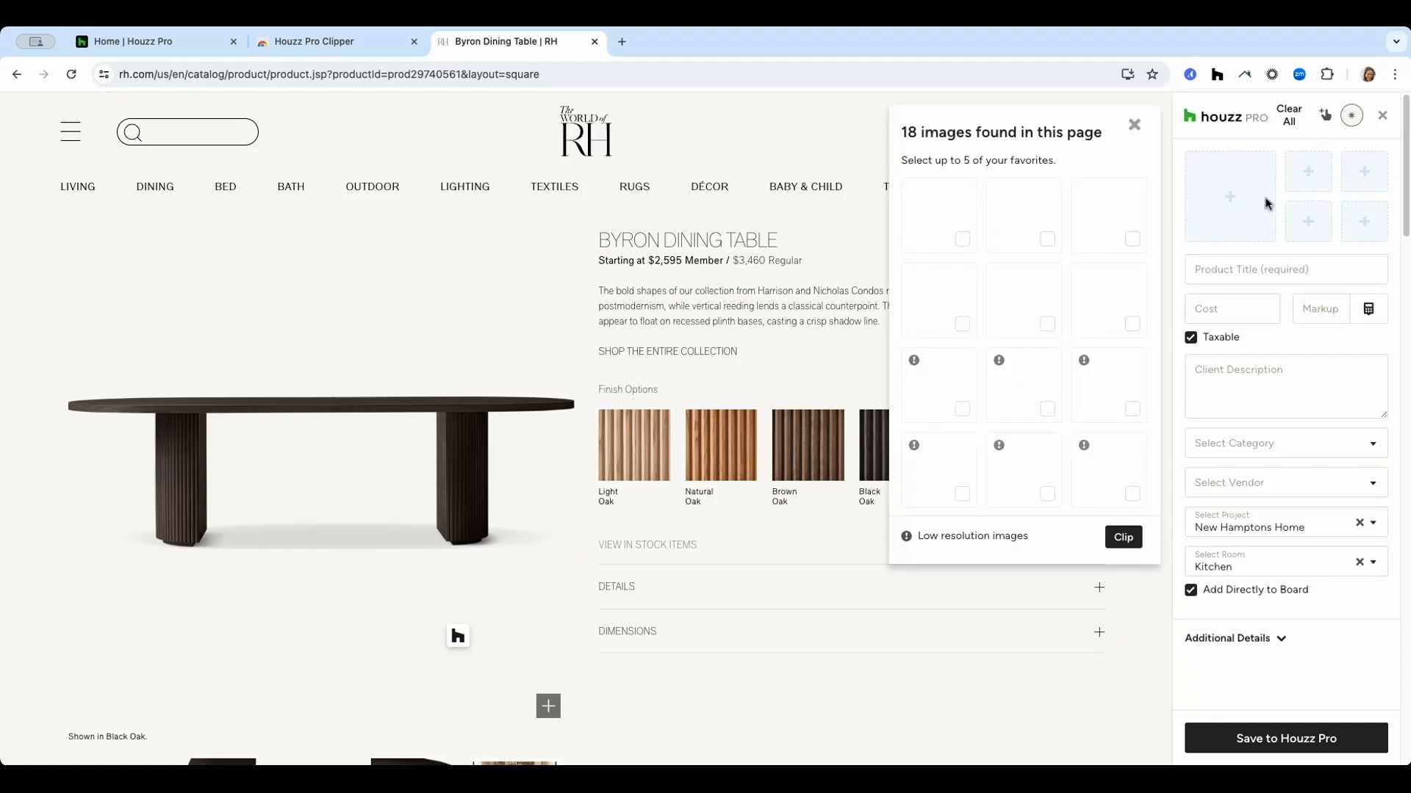
left_click(964, 243)
left_click(1047, 241)
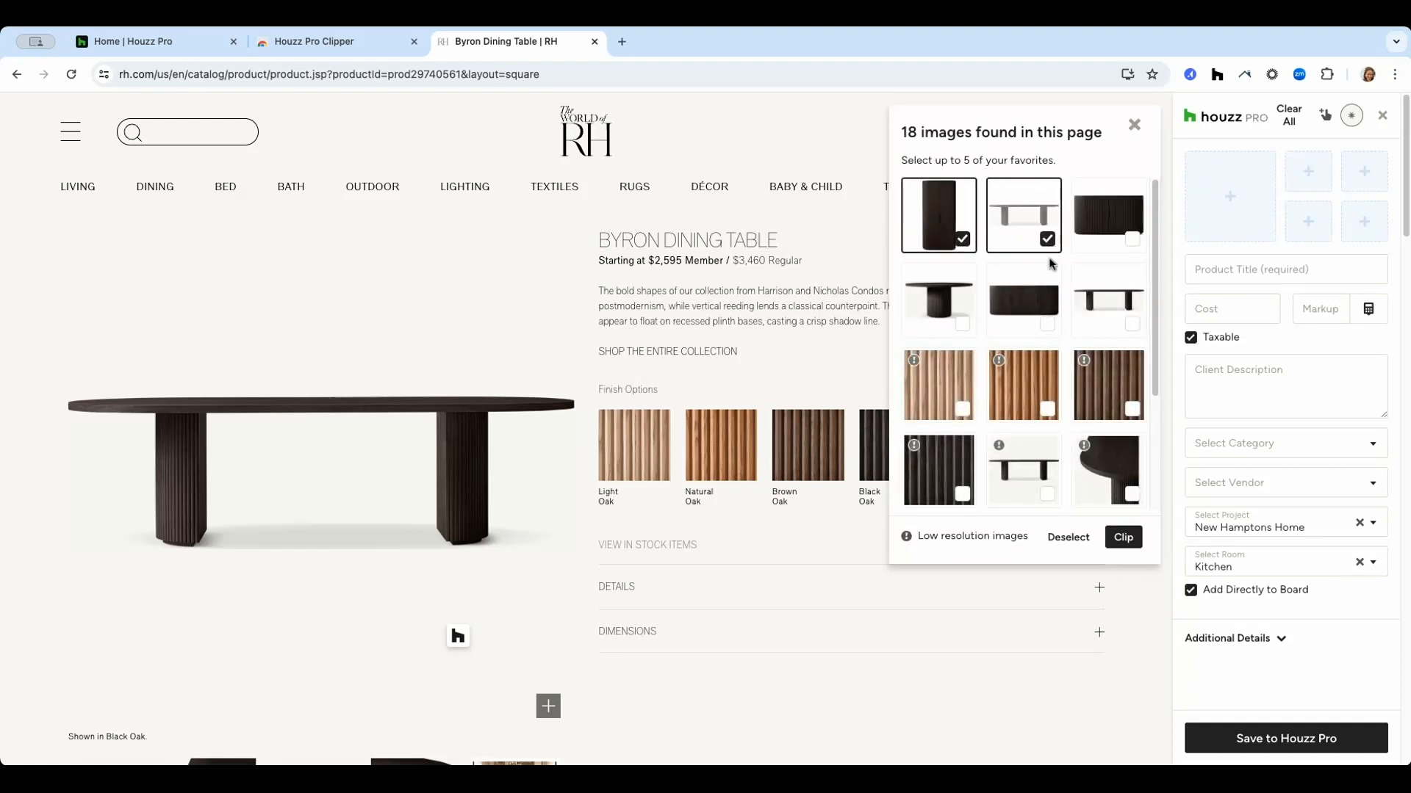
left_click(1050, 332)
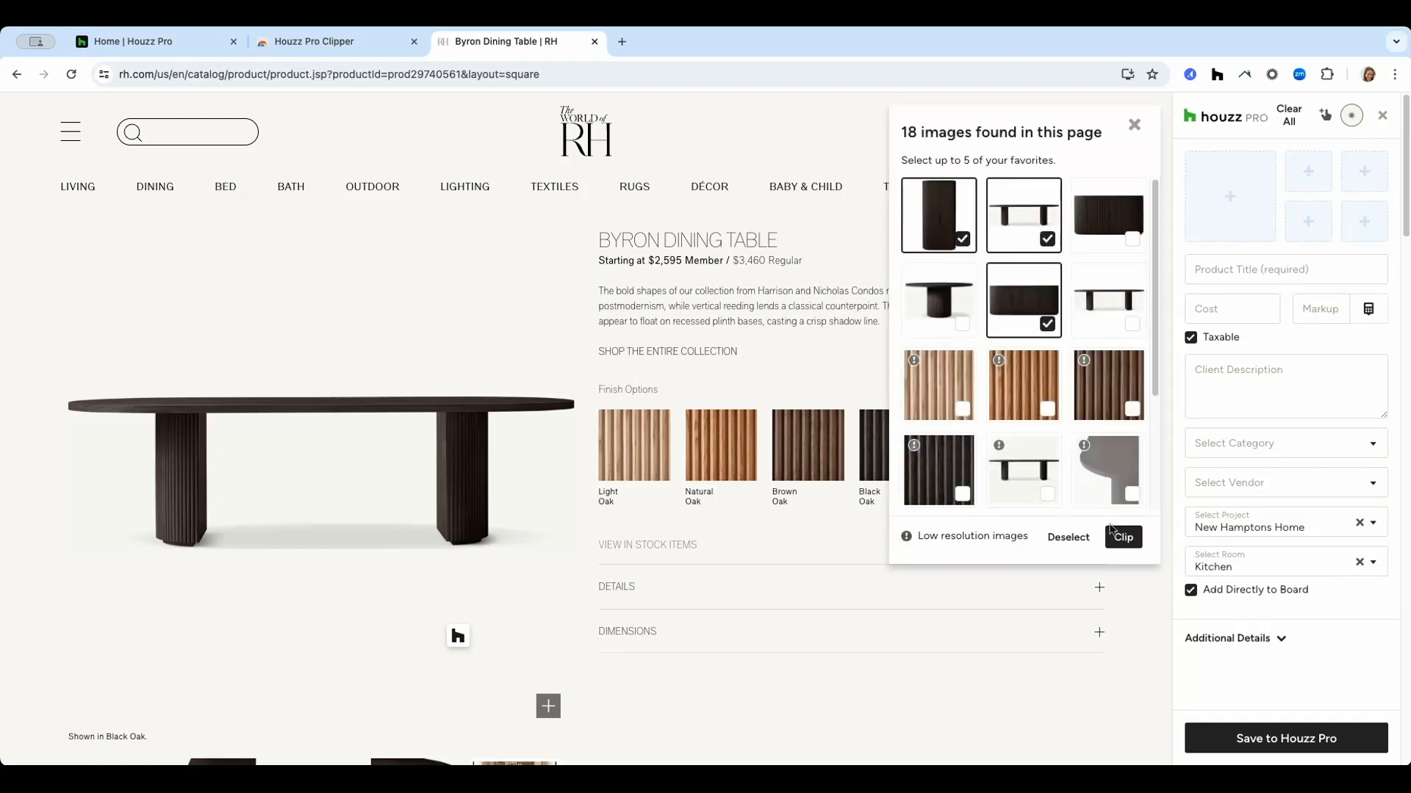
left_click(1122, 537)
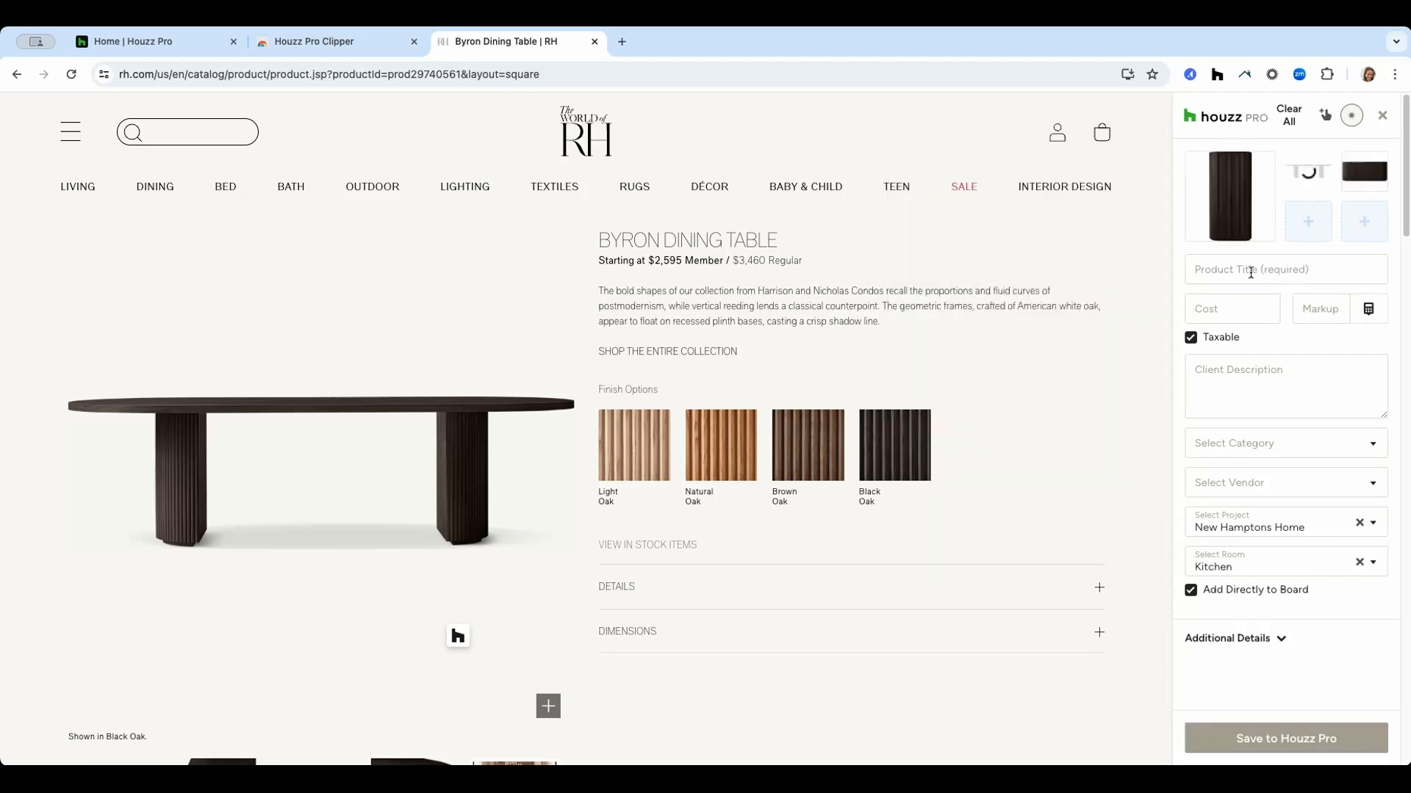
Clip the product name as Product Title and the $2,595 member price as Cost.
left_click_drag(596, 236, 784, 241)
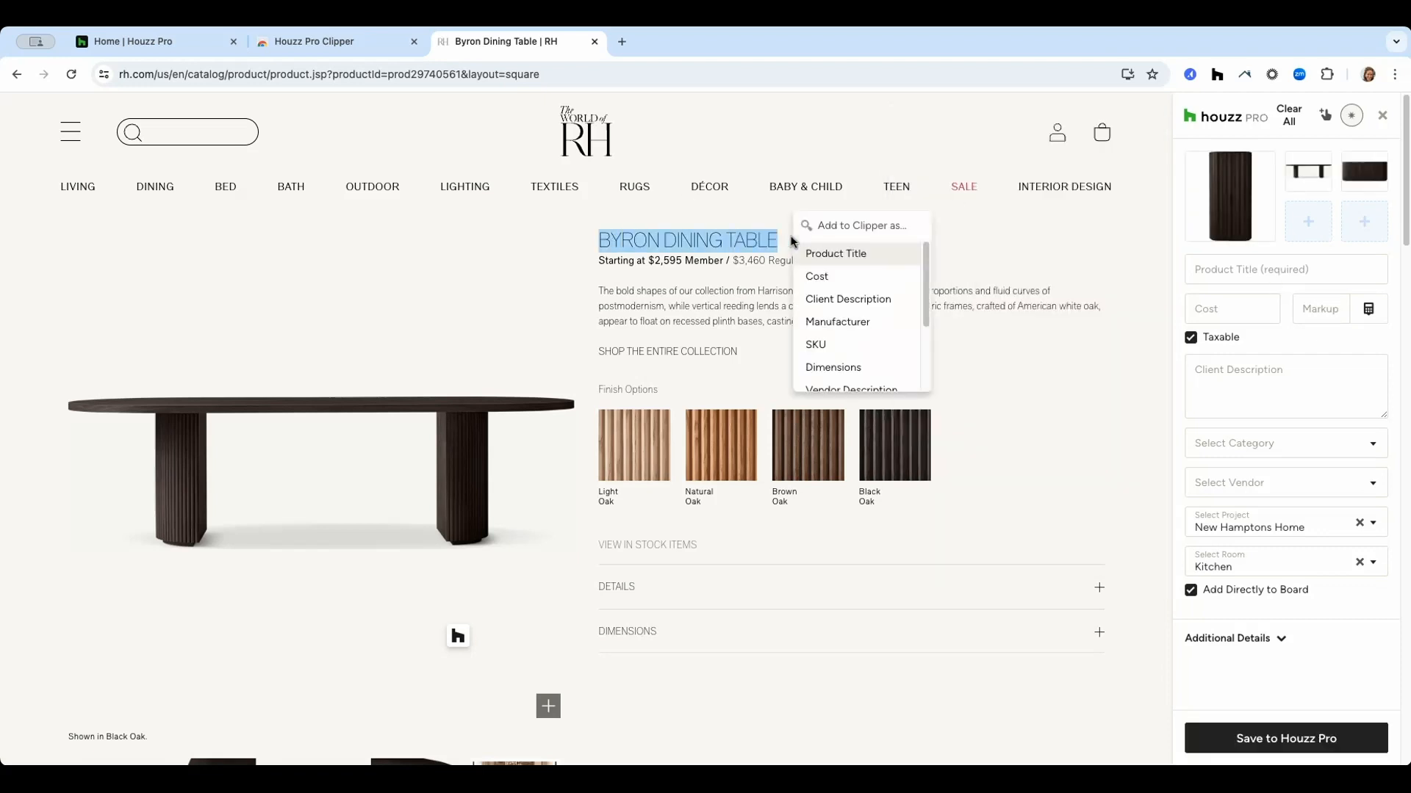
left_click(845, 254)
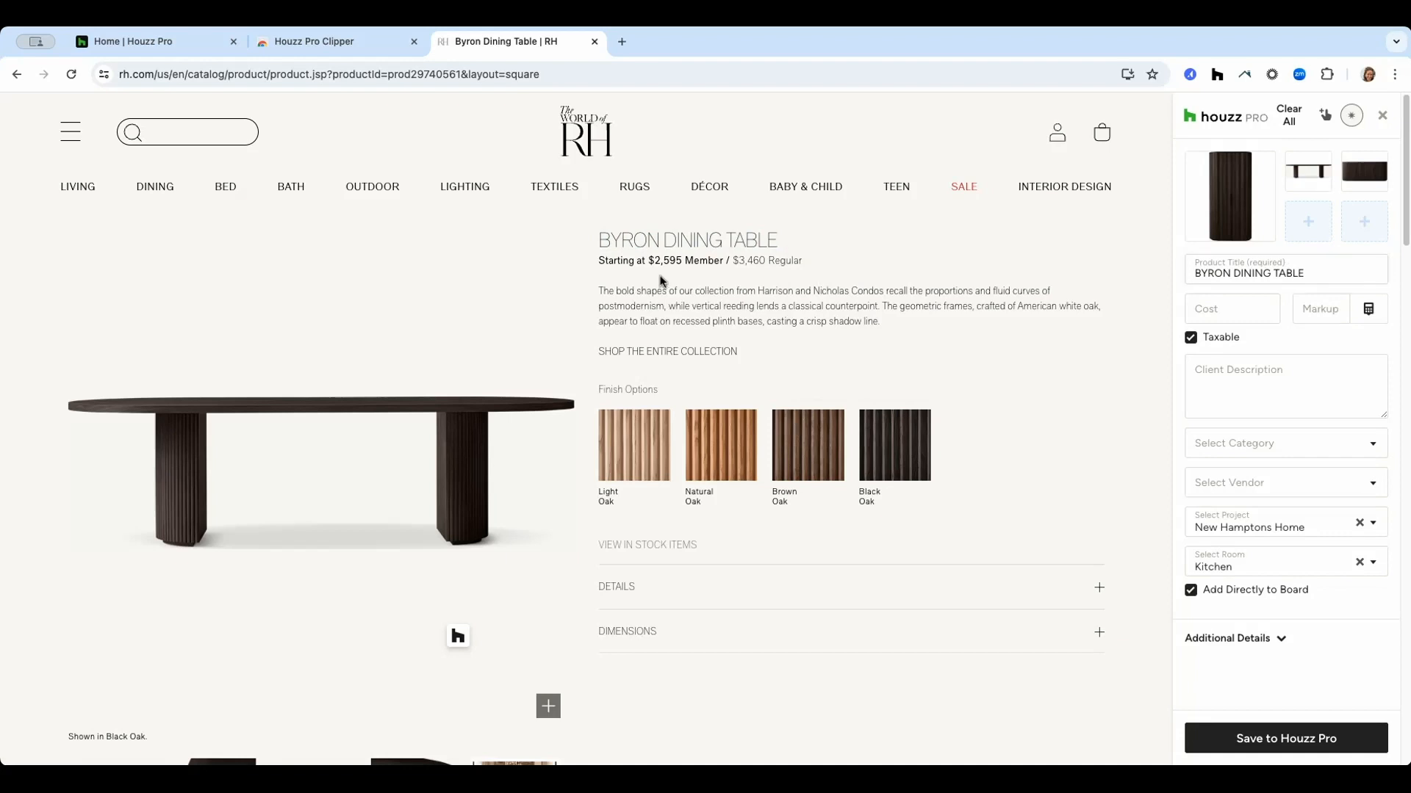
left_click_drag(655, 261, 682, 264)
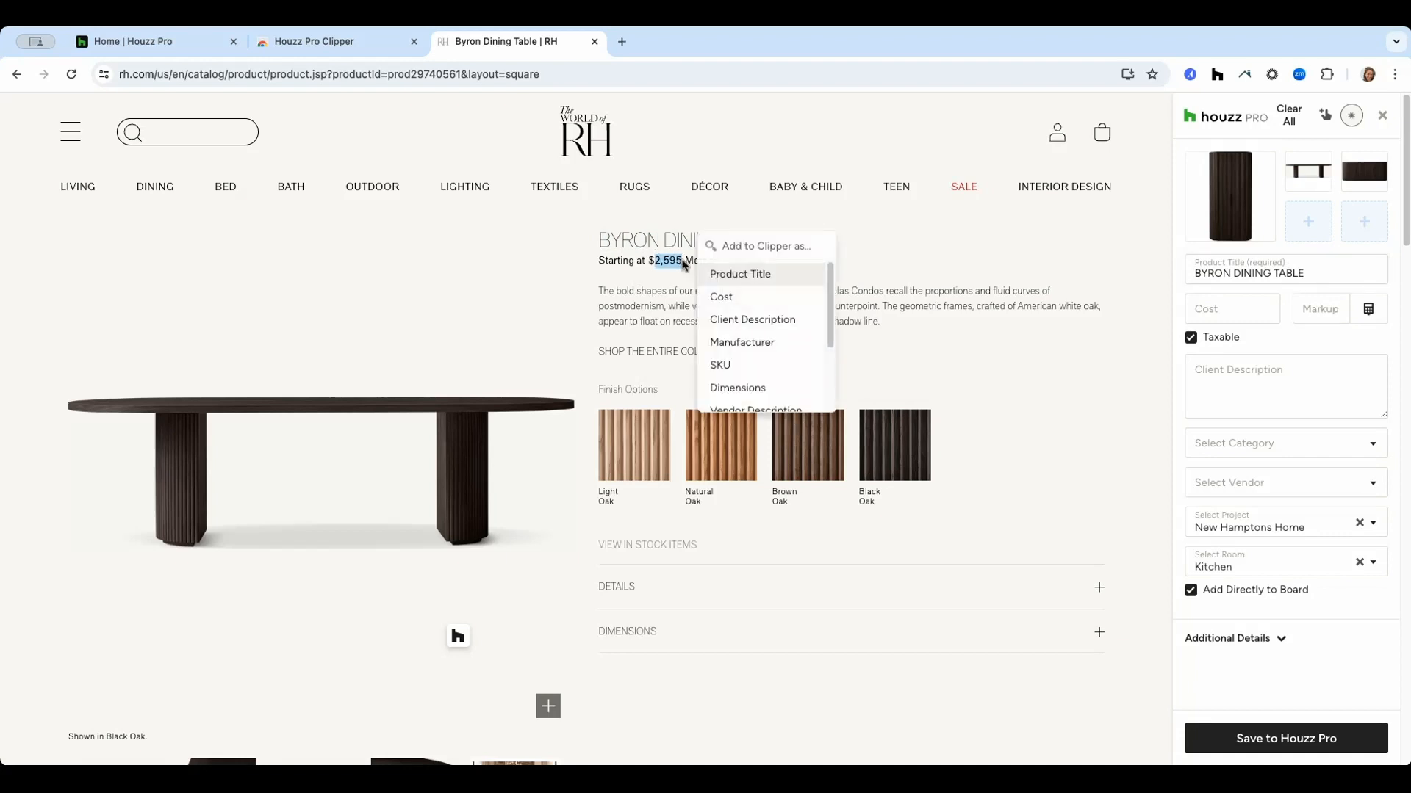
left_click(729, 296)
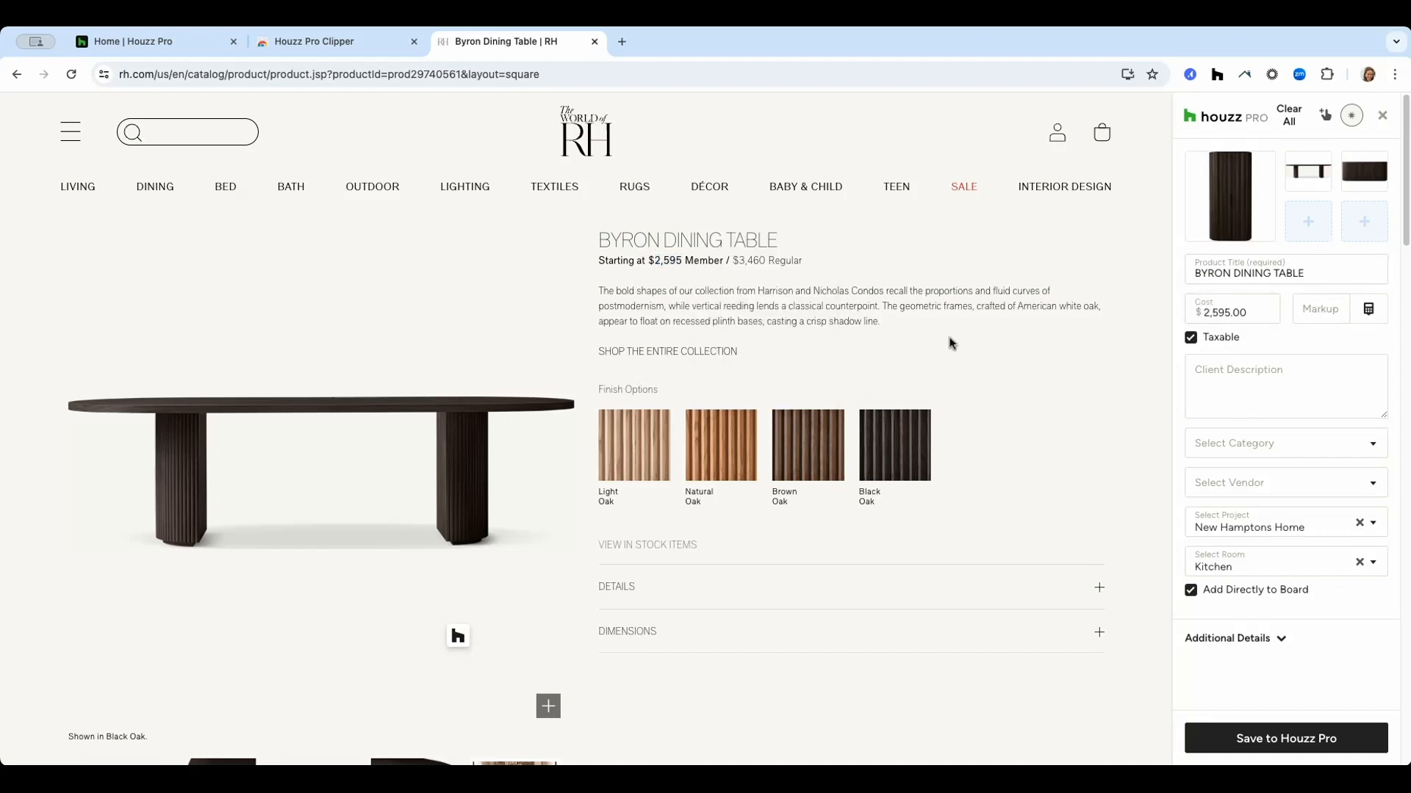
Clip the product's description paragraph as the Client Description.
left_click_drag(894, 328, 607, 295)
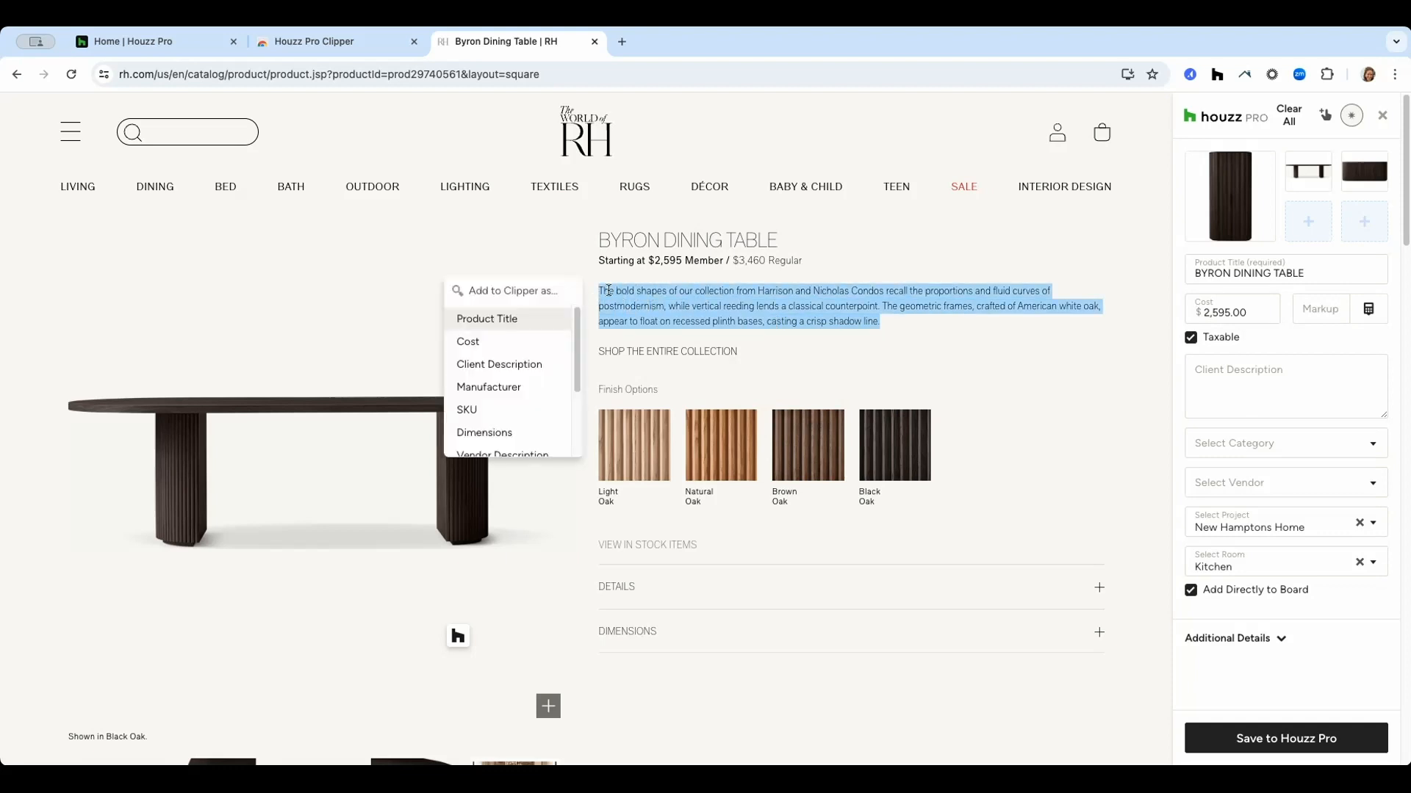
left_click(506, 364)
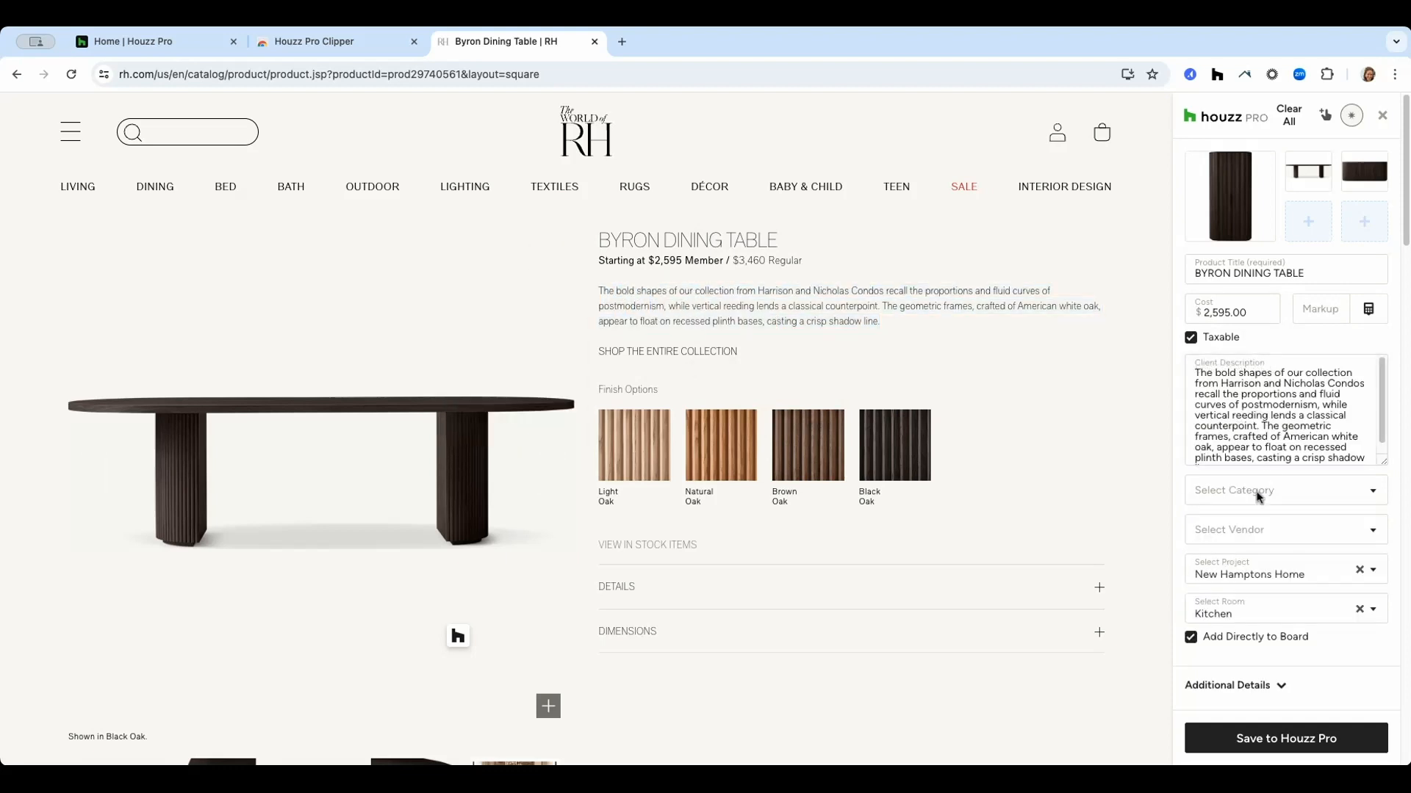
Save the clipped dining table to Houzz Pro under project New Hamptons Home, room Kitchen.
left_click(1266, 577)
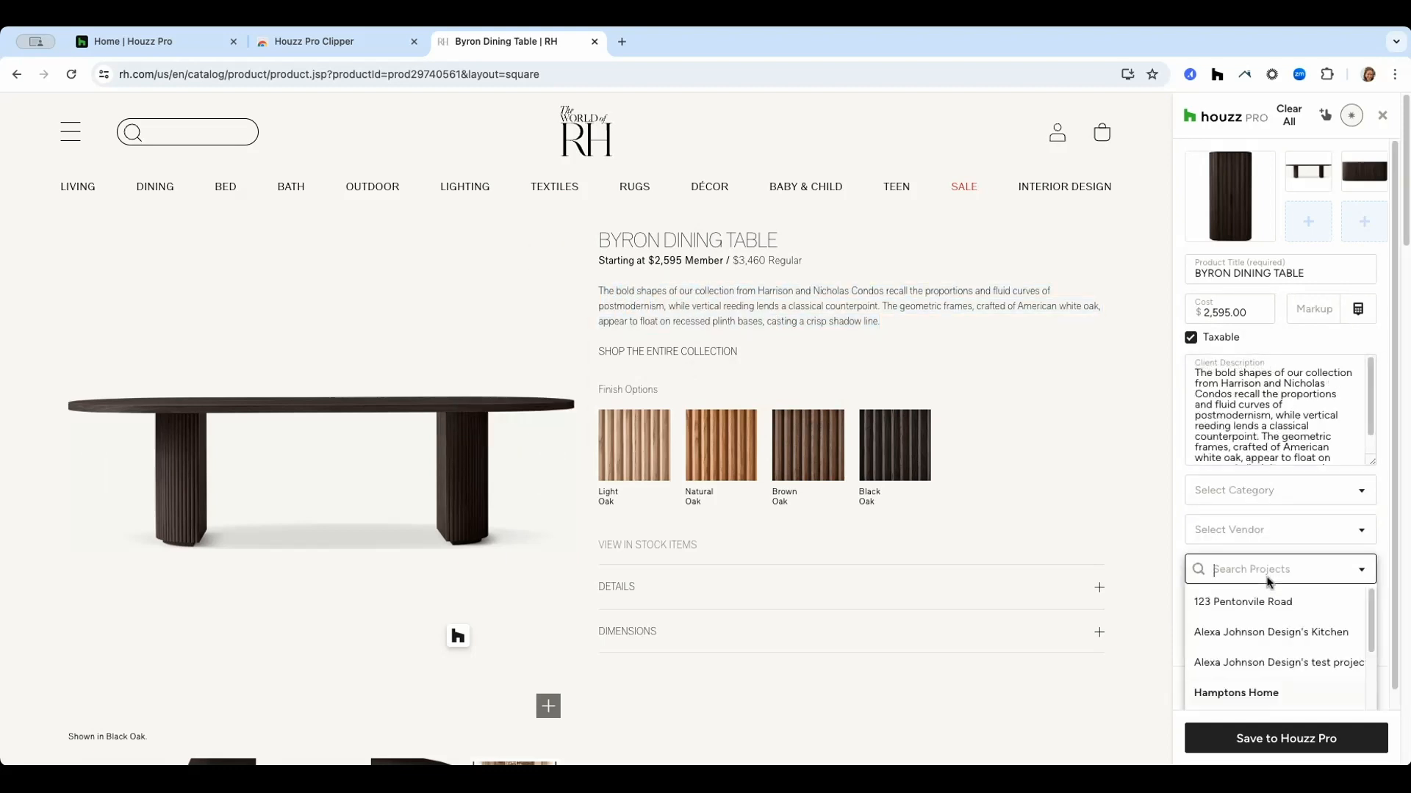
scroll(1264, 610, "down", 3)
left_click(1260, 611)
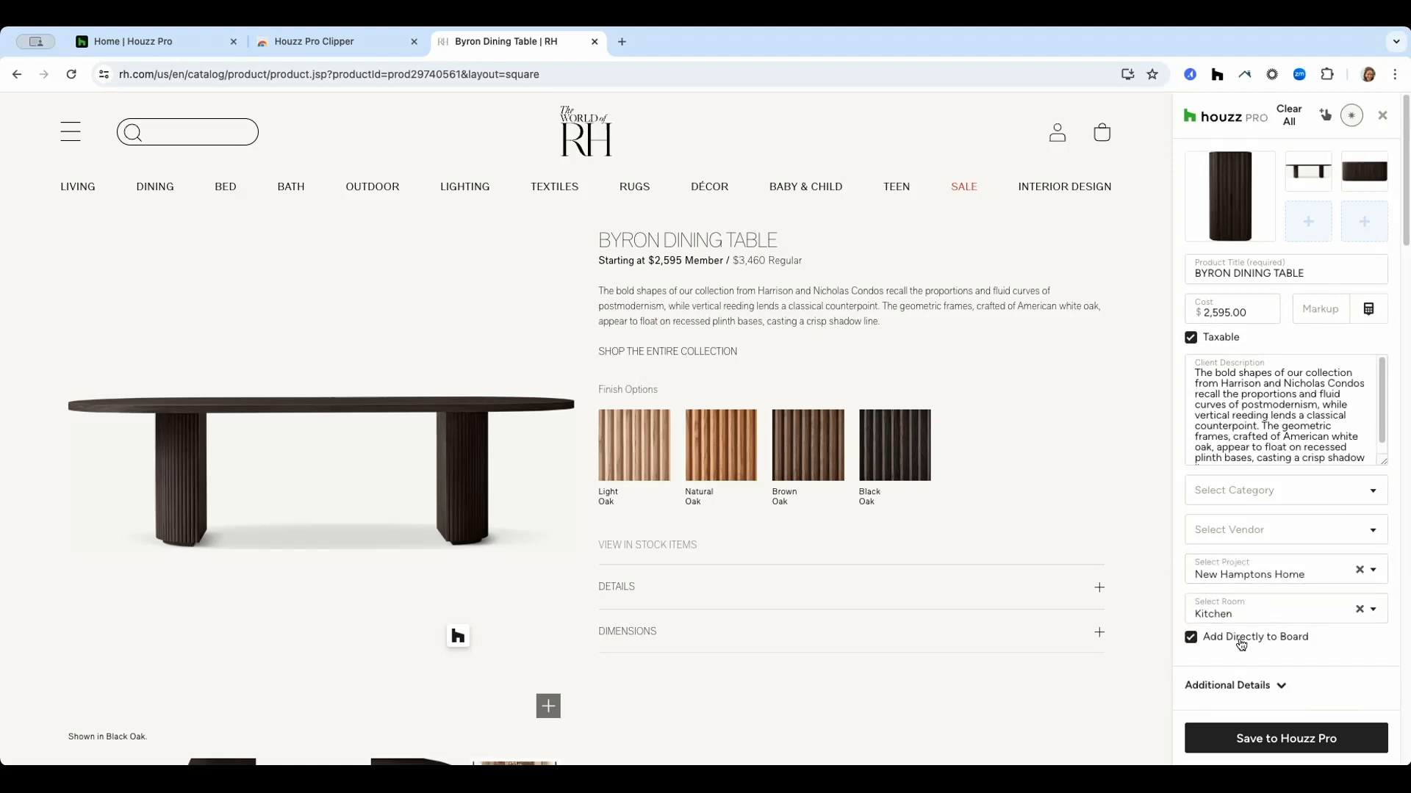
left_click(1287, 739)
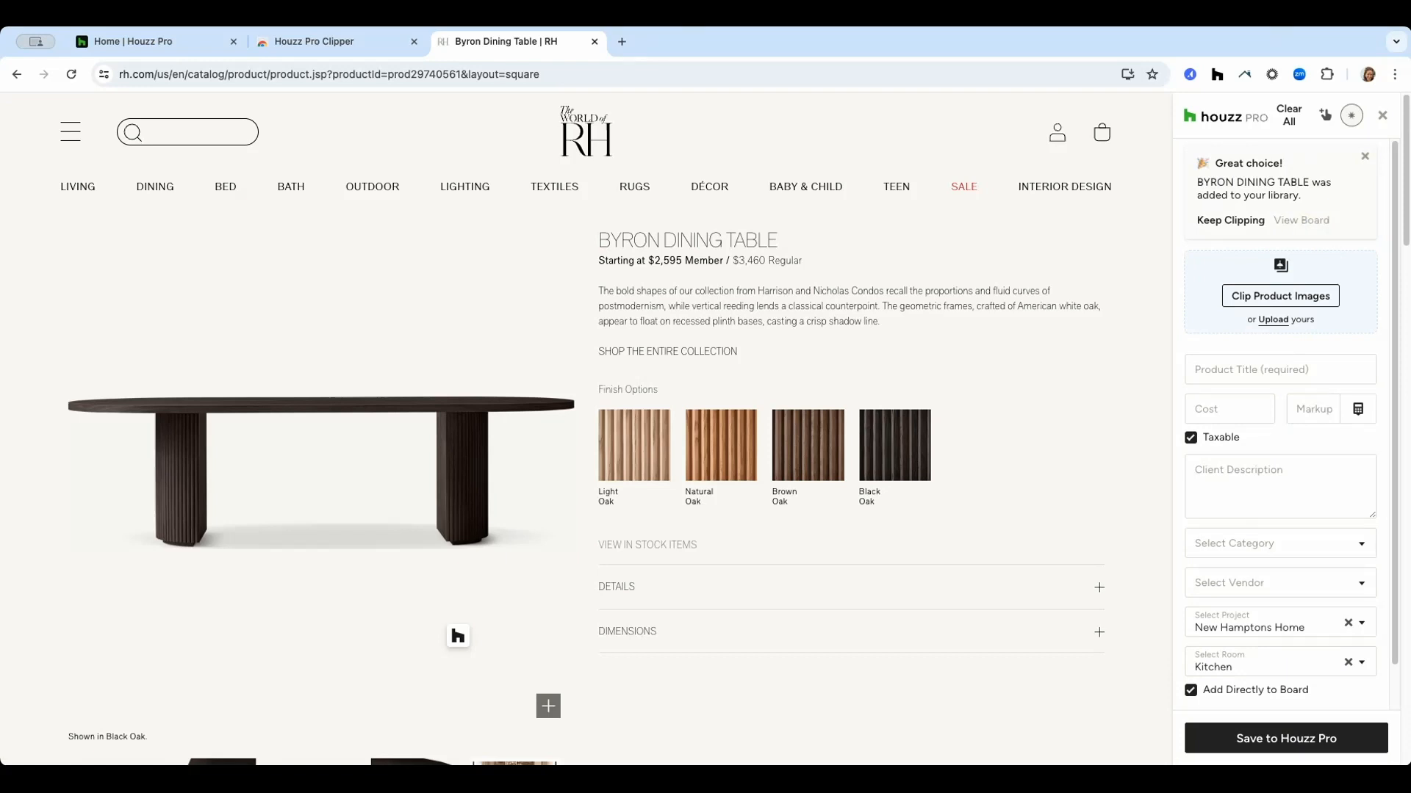
Open the Kitchen selection board of the Hamptons Home project in Houzz Pro.
left_click(136, 45)
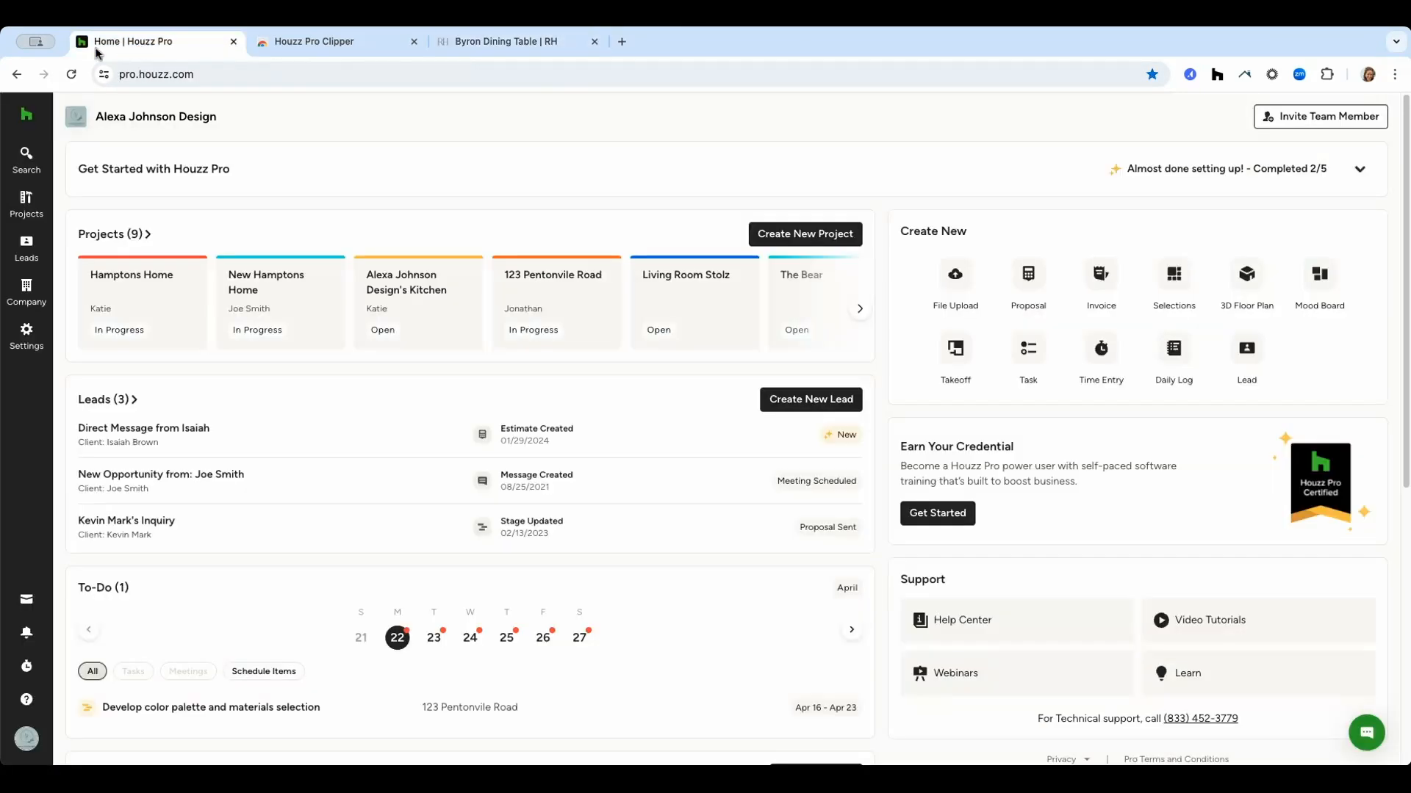
mouse_move(25, 200)
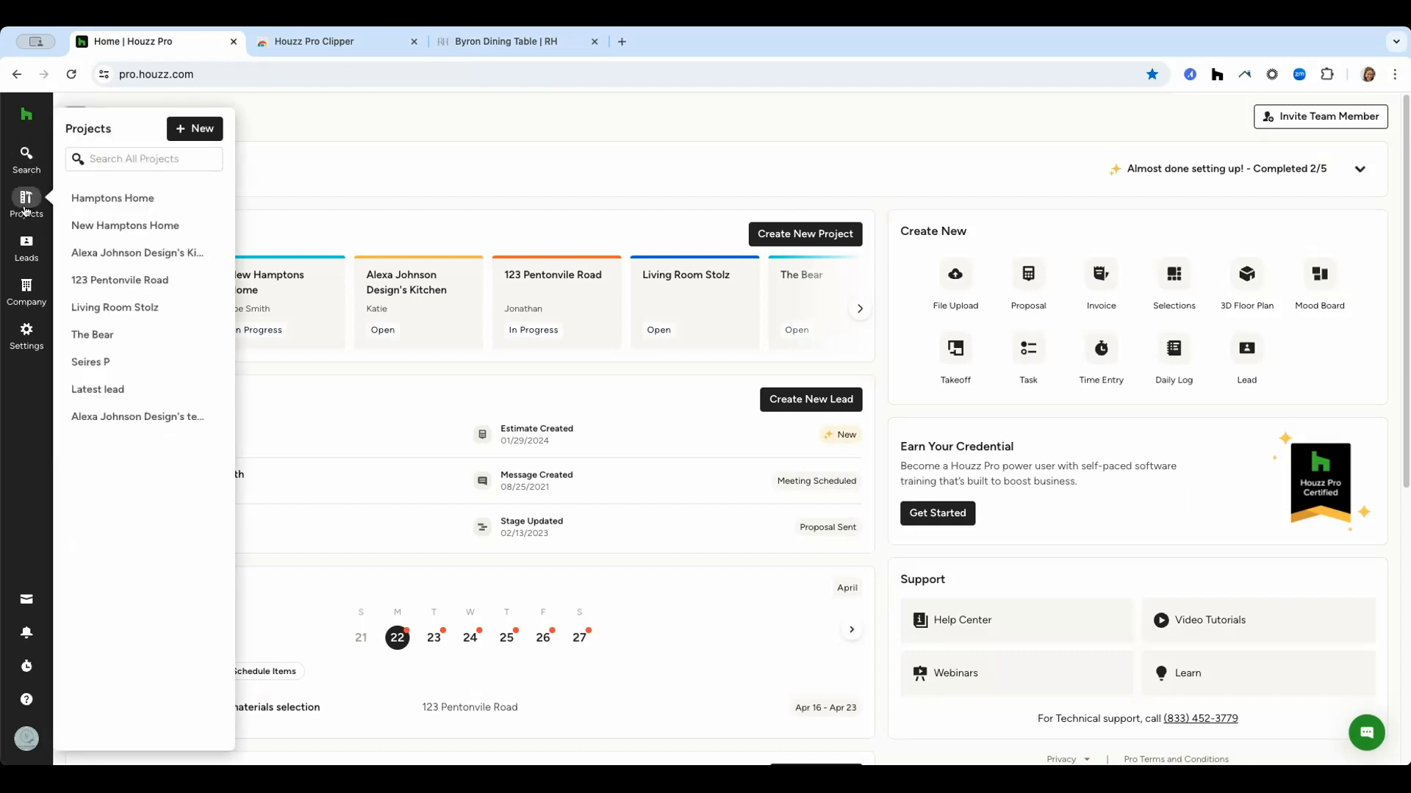
left_click(81, 205)
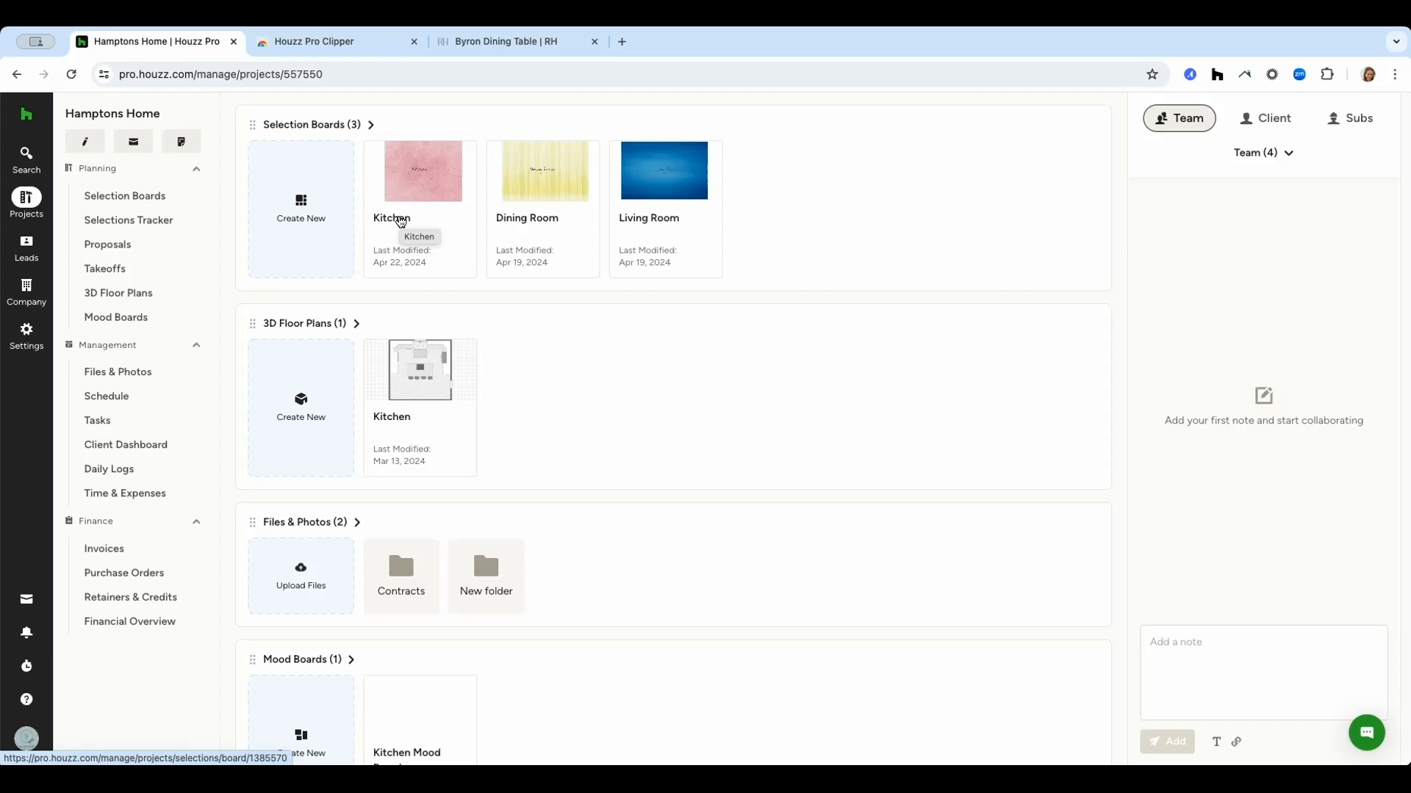
left_click(342, 220)
left_click(408, 222)
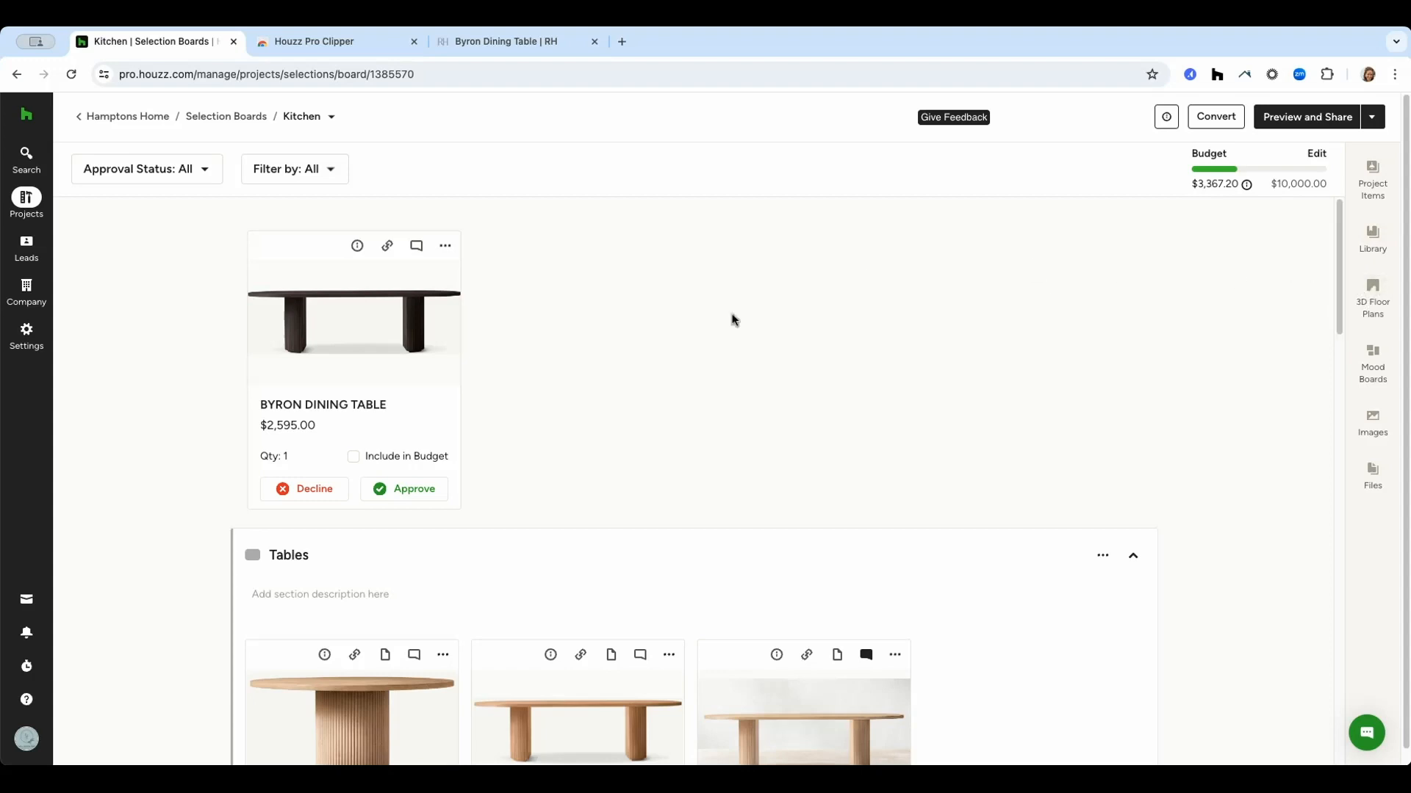
Open the Byron Dining Table item and review its General Details.
left_click(363, 328)
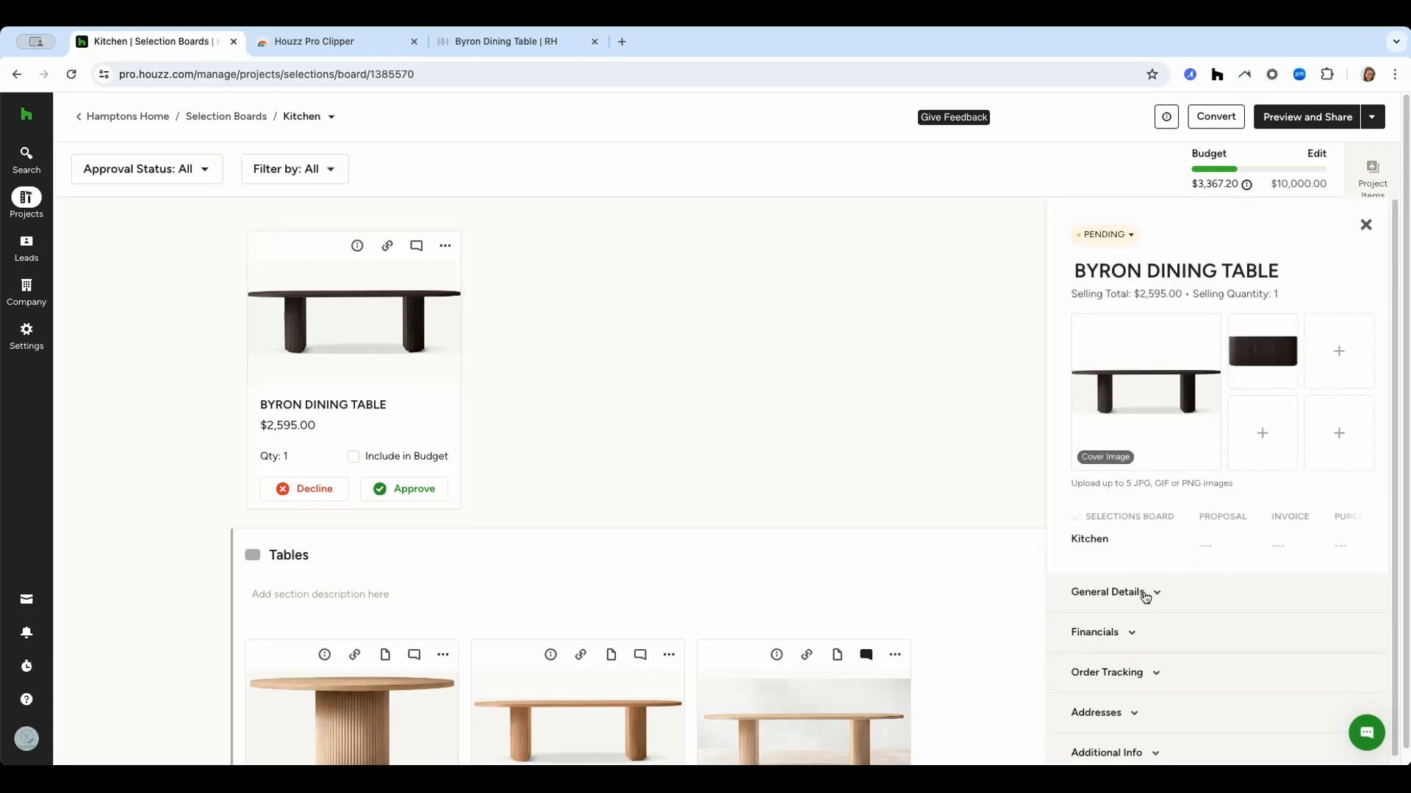
left_click(1151, 592)
scroll(1210, 581, "down", 2)
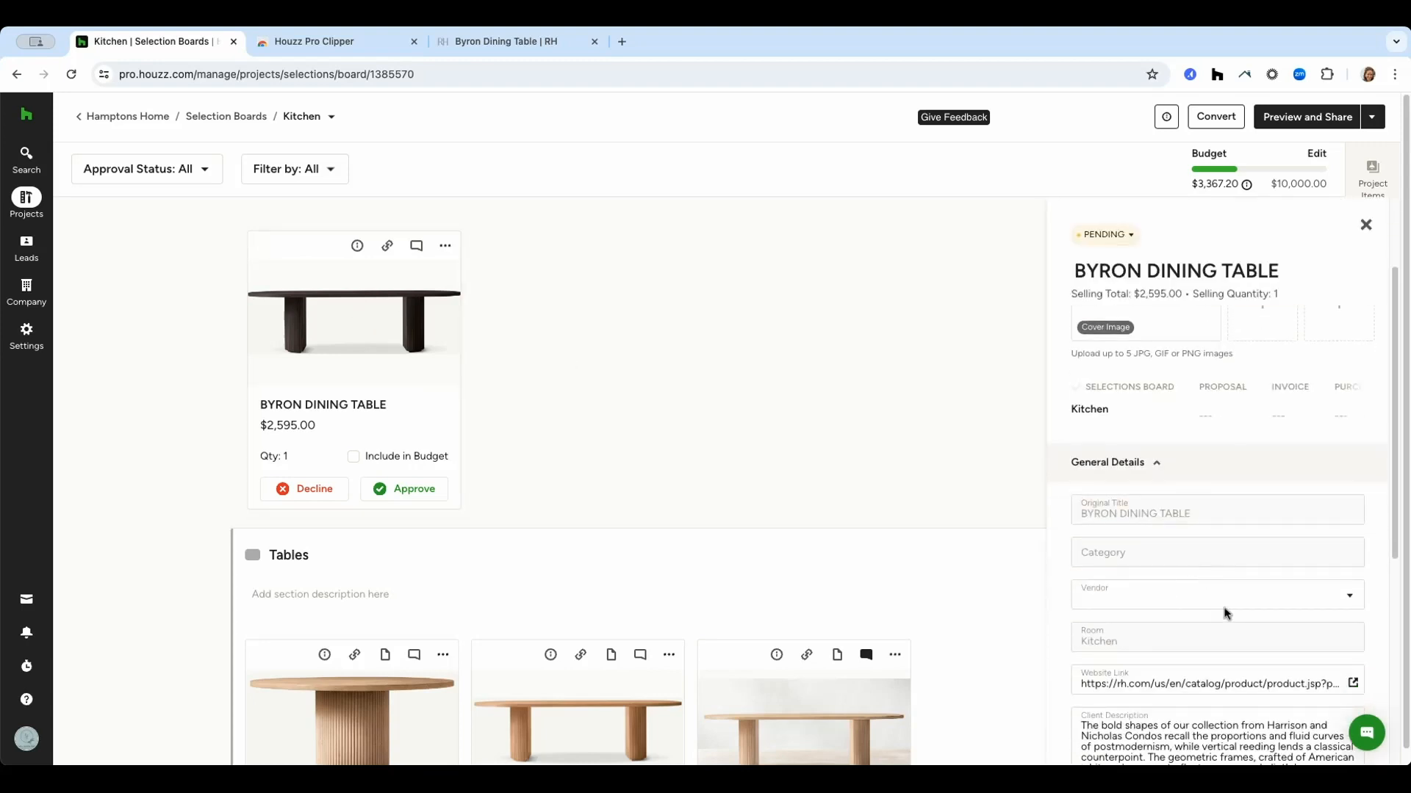
scroll(1223, 613, "down", 3)
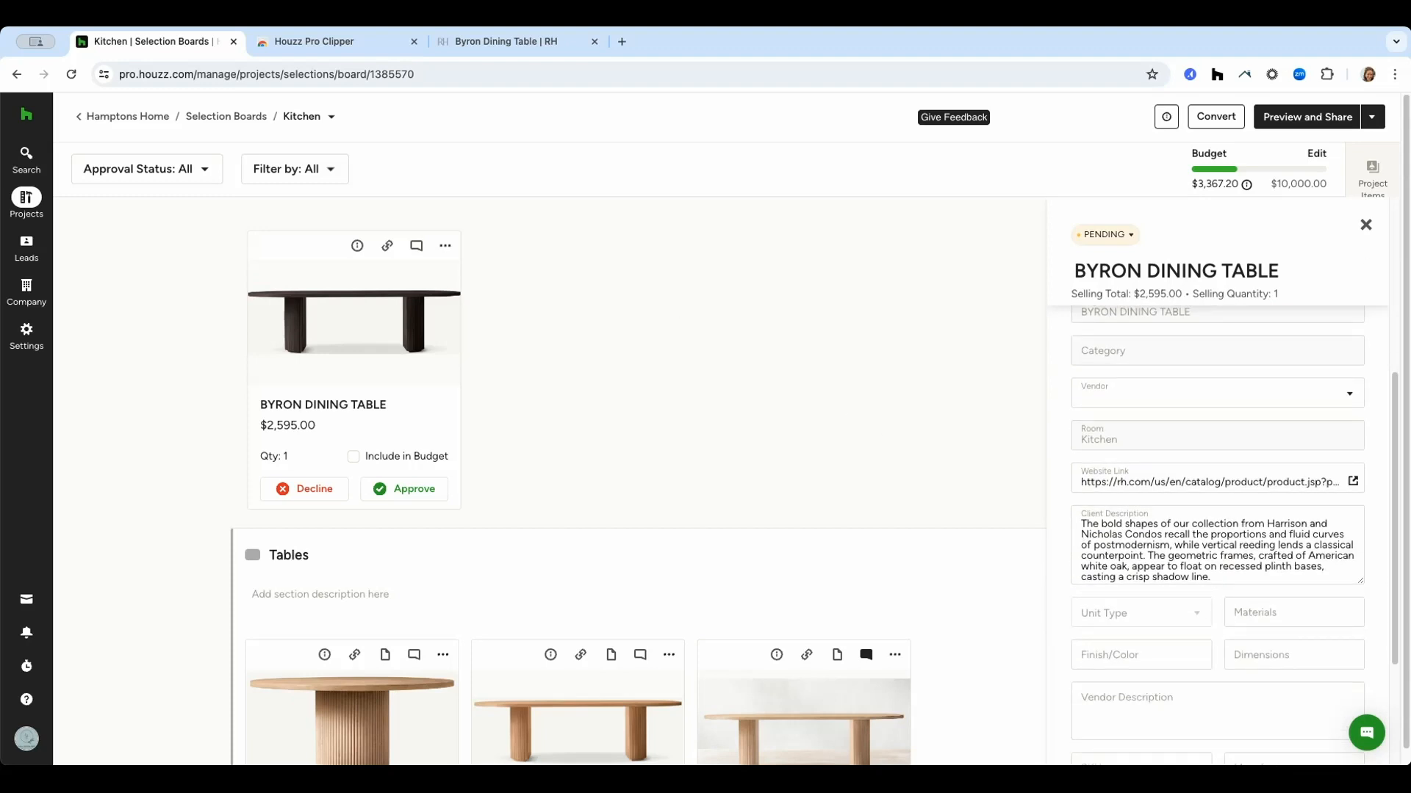
left_click(1365, 224)
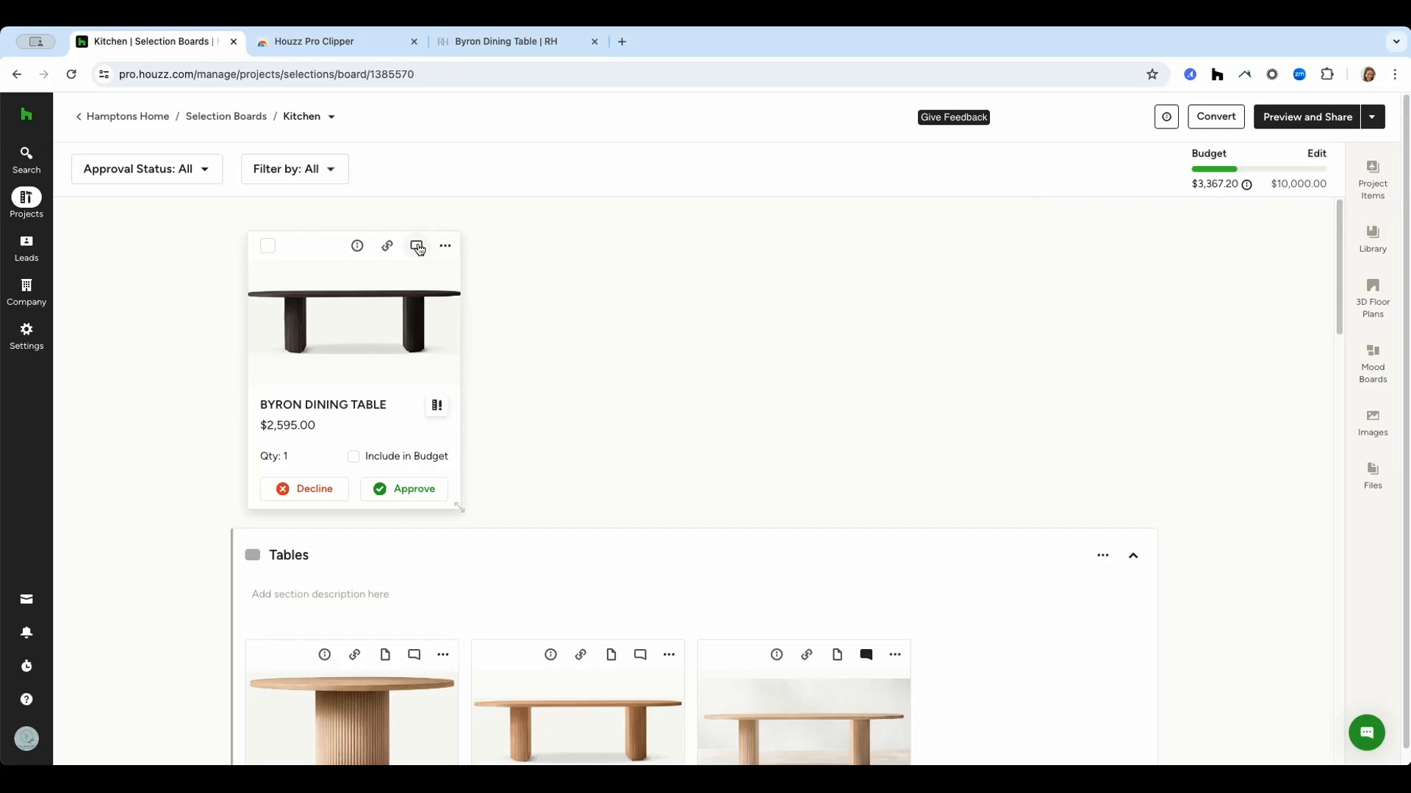
Post the client comment "Which do you prefer?" on the Byron Dining Table item.
left_click(416, 247)
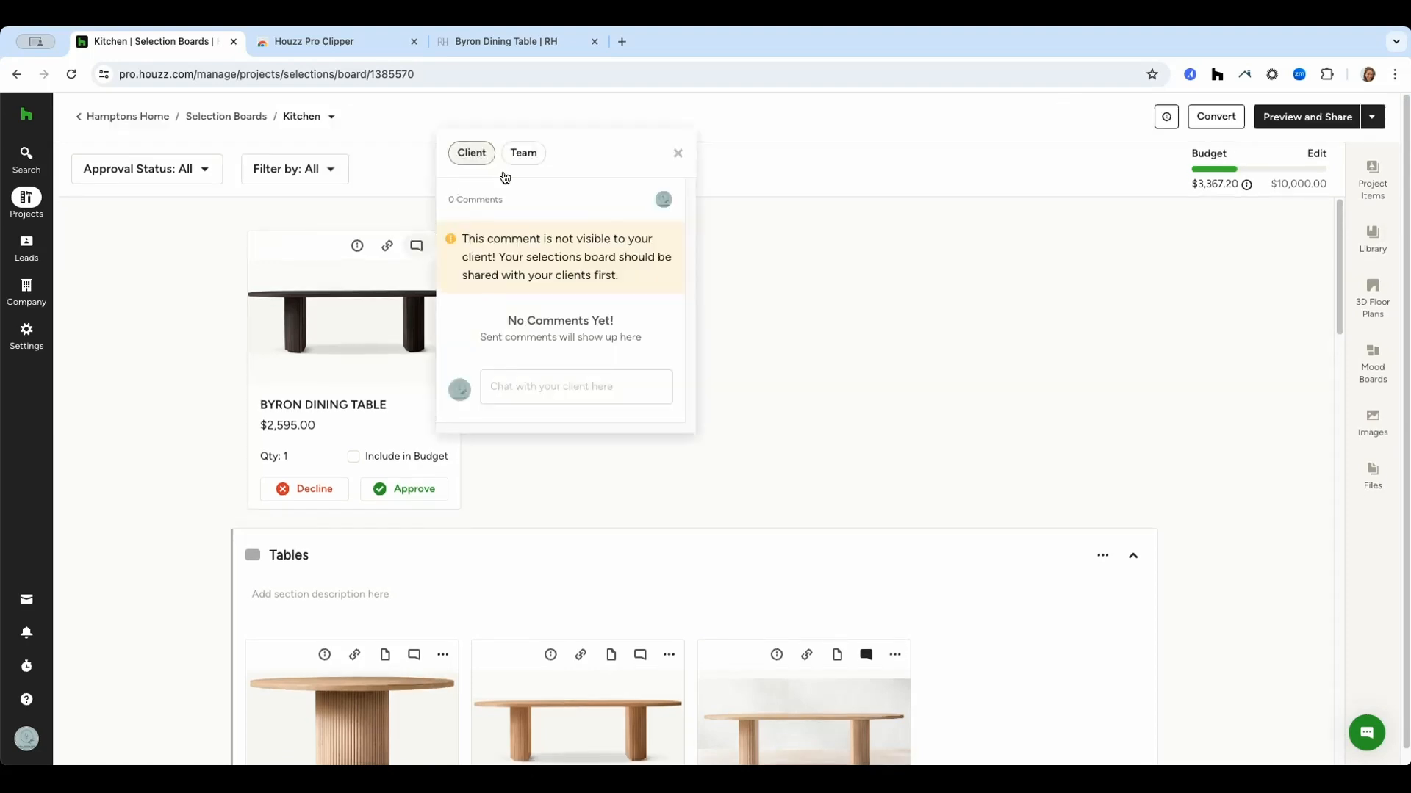
left_click(562, 384)
type("Which ")
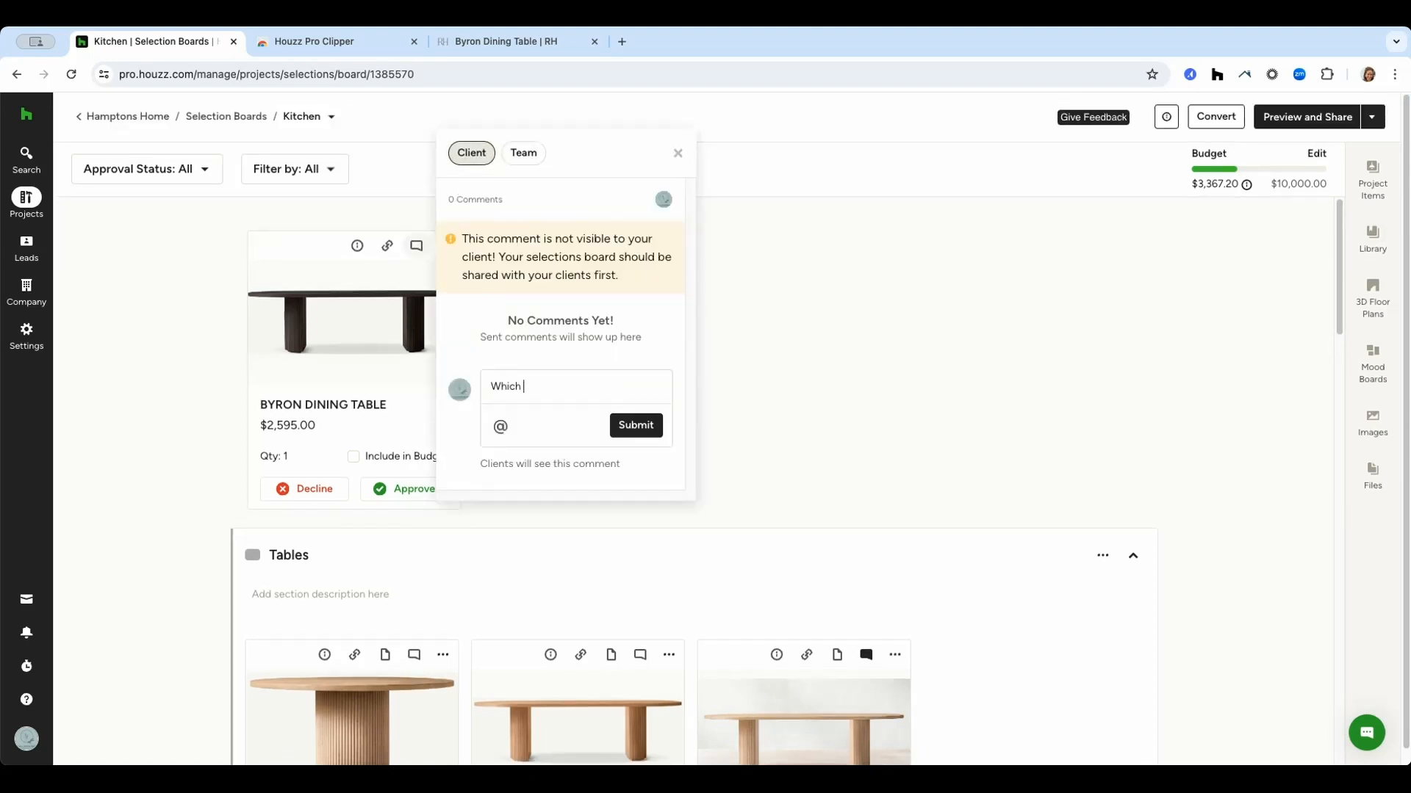
type("do you prefer?")
left_click(636, 425)
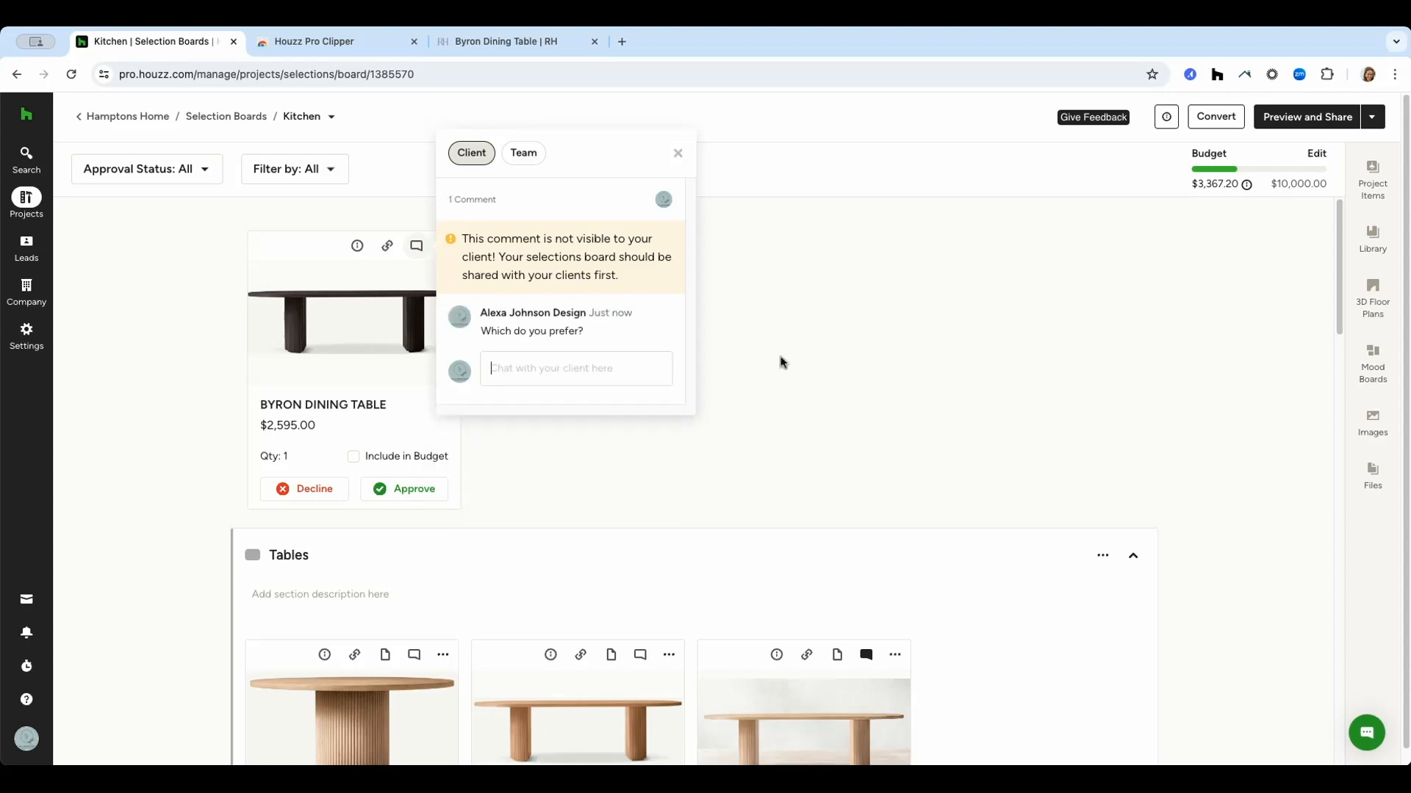
left_click(678, 155)
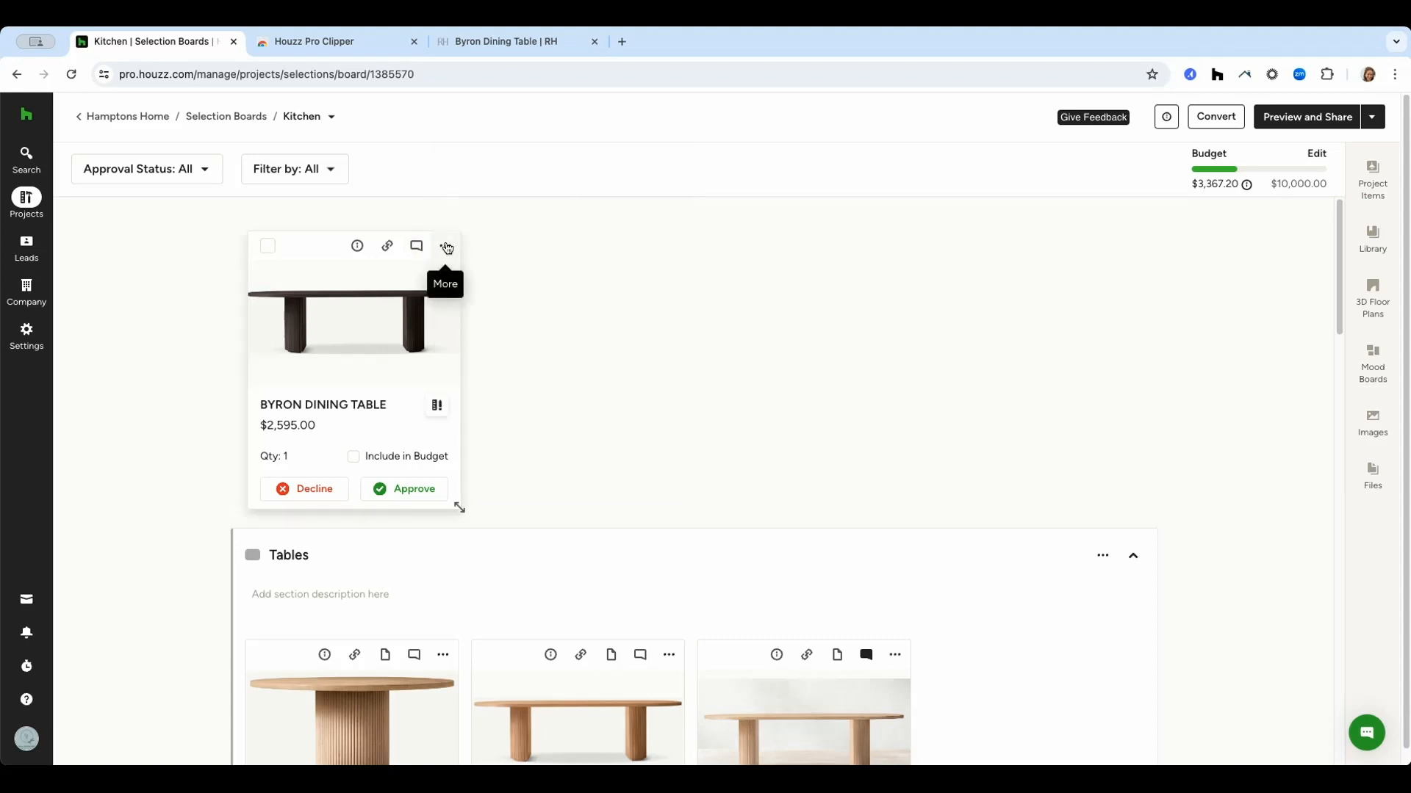
left_click(447, 247)
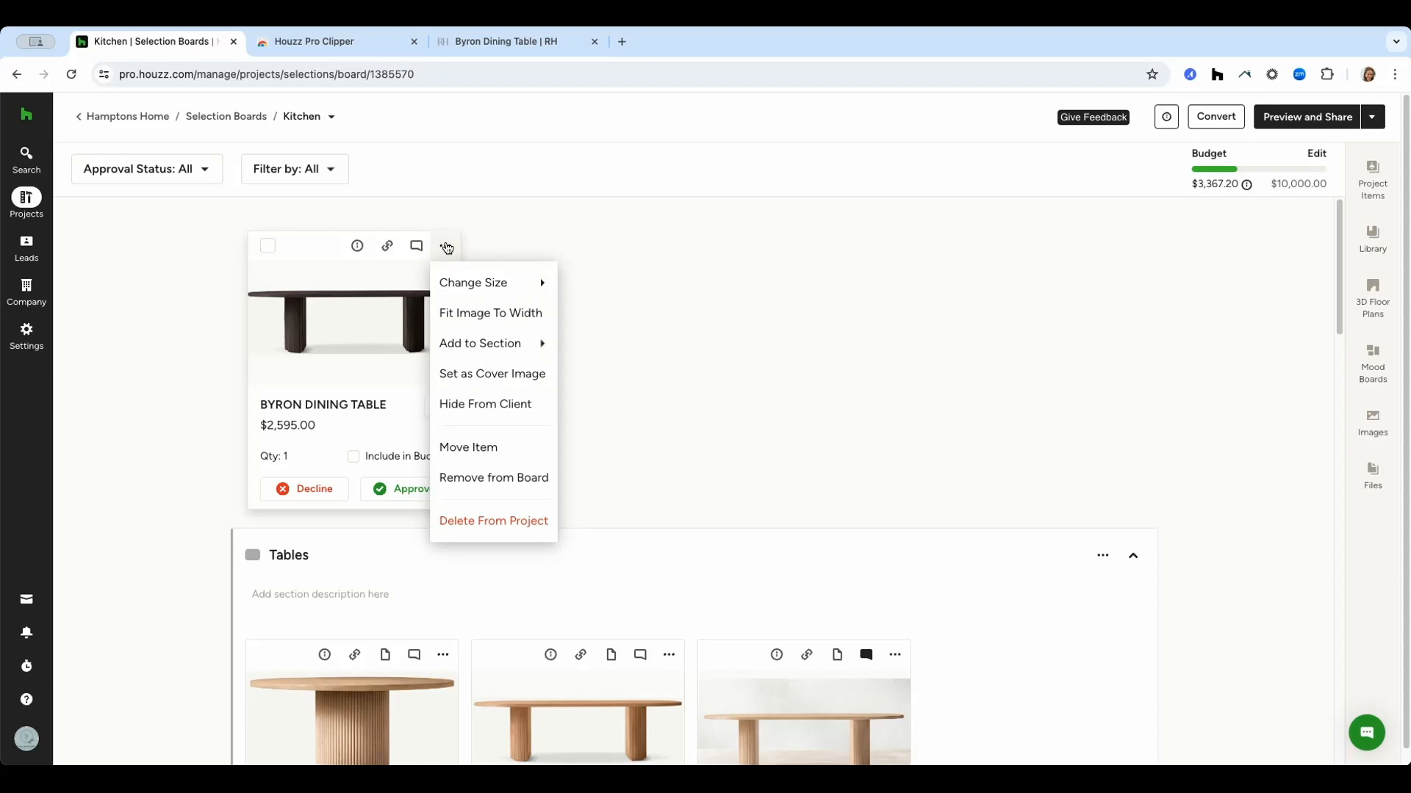
mouse_move(467, 349)
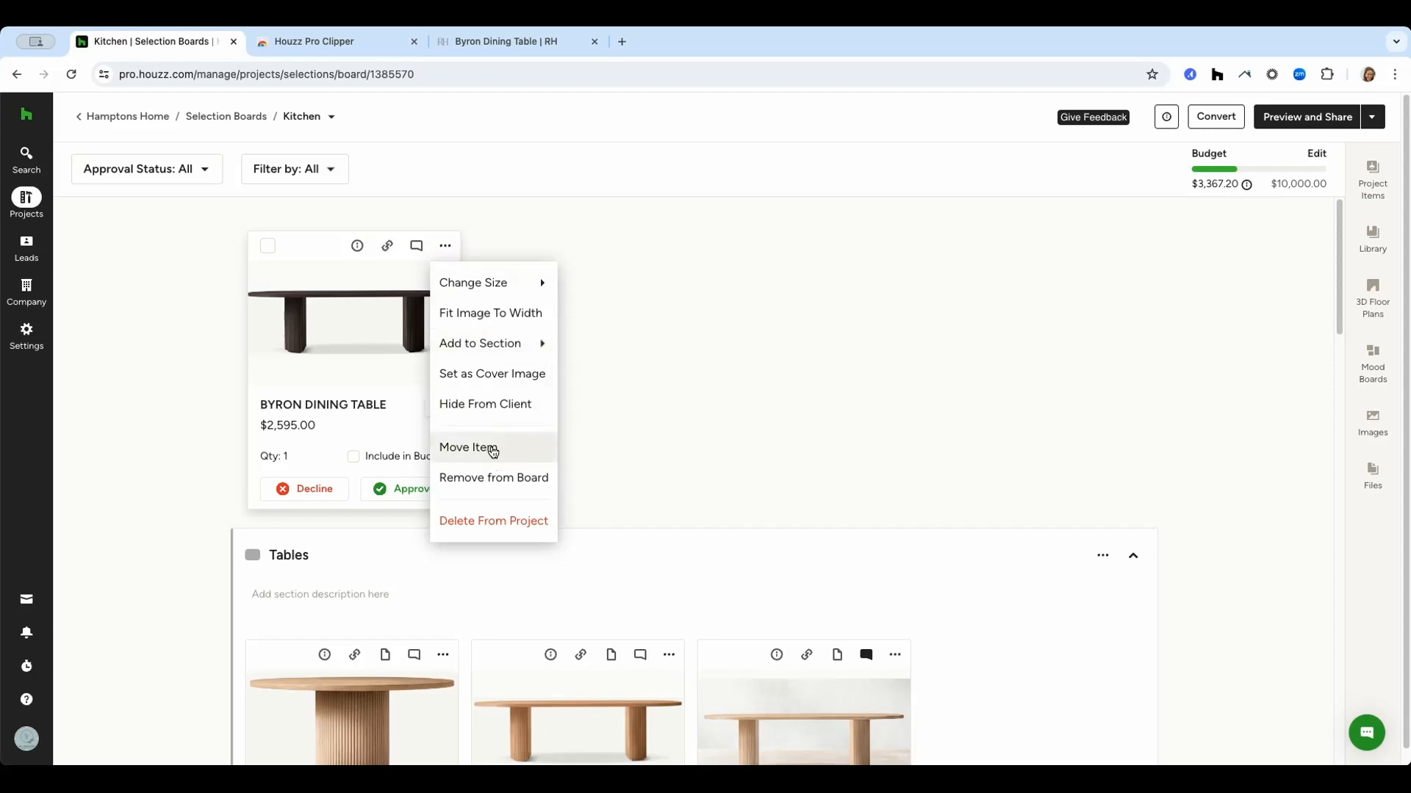
left_click(901, 355)
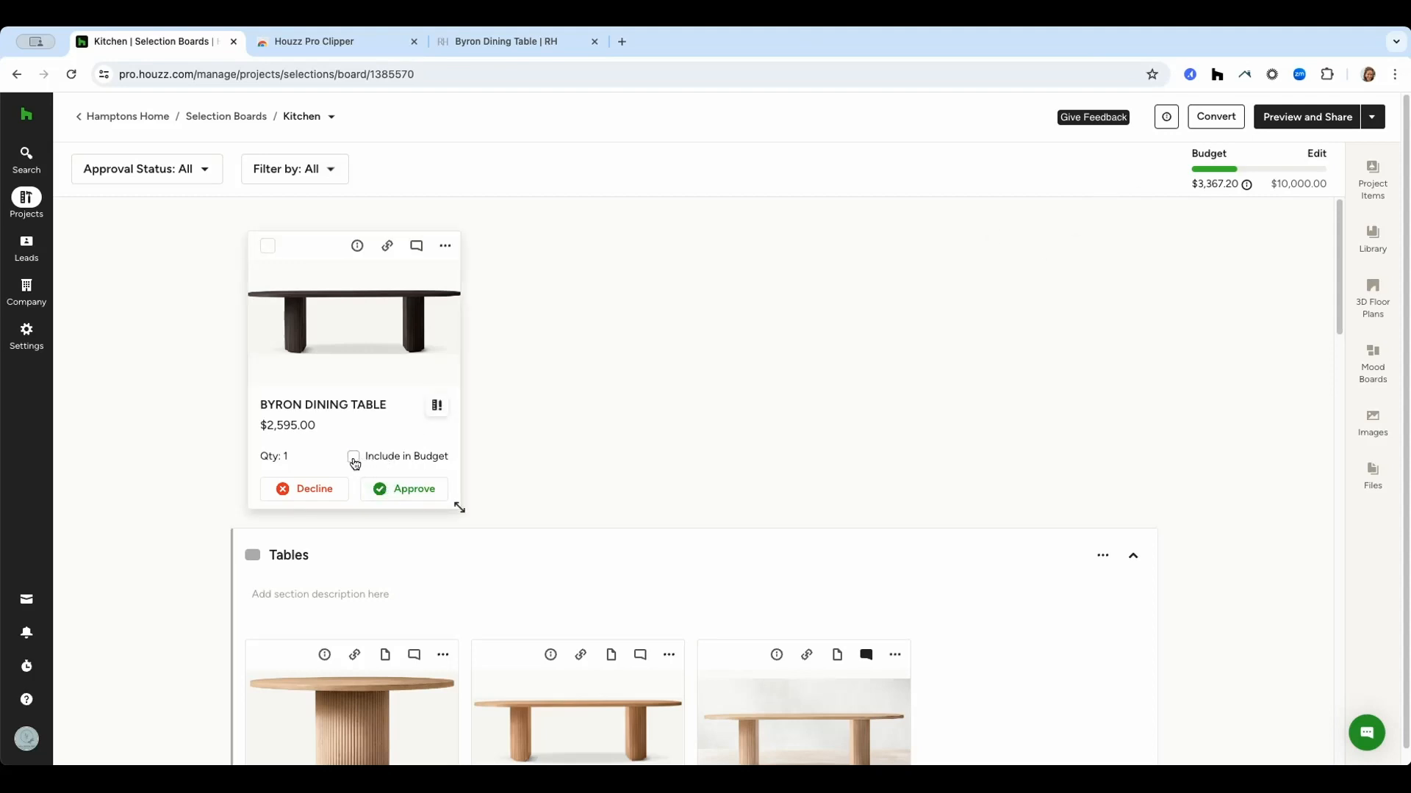
Include the Byron Dining Table in the budget and approve it.
left_click(354, 458)
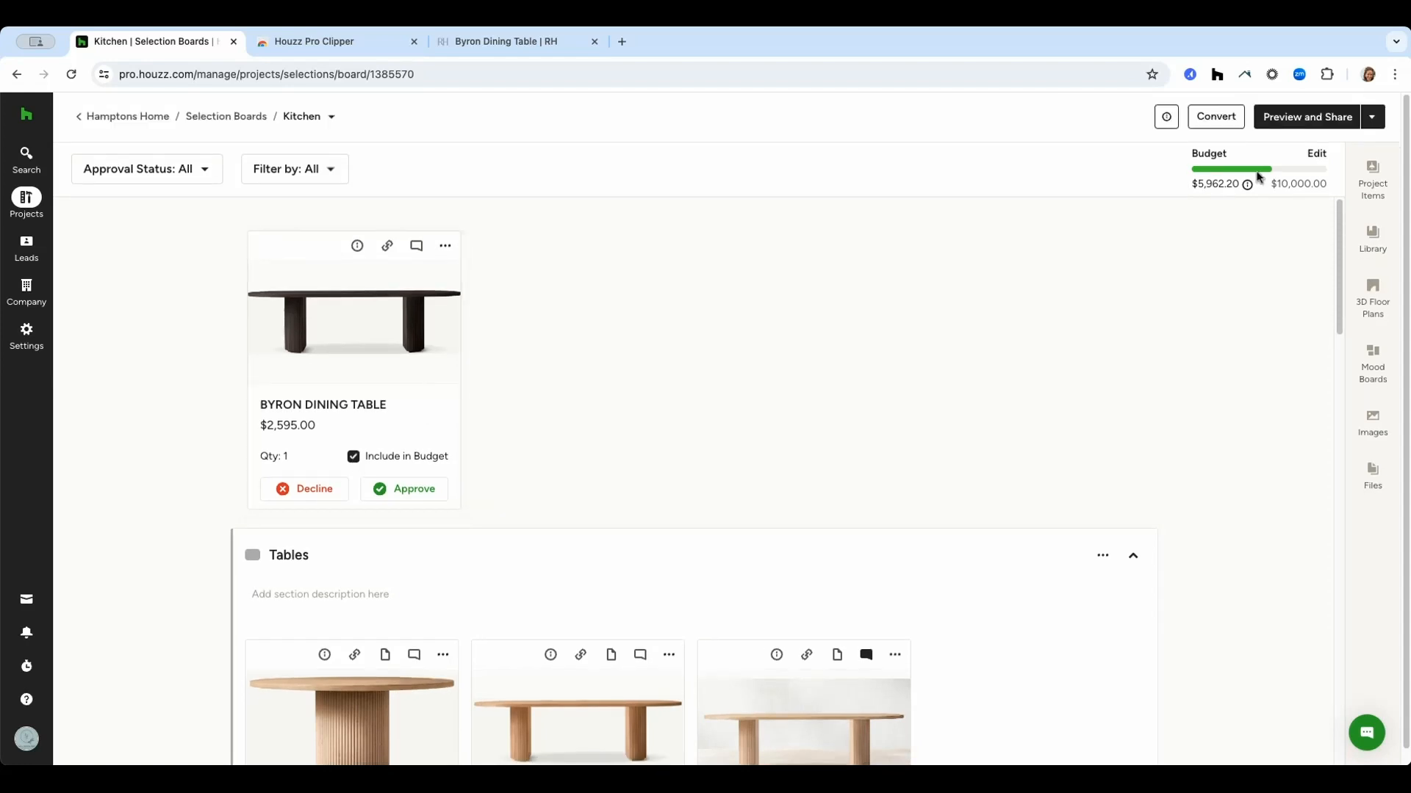
left_click(354, 459)
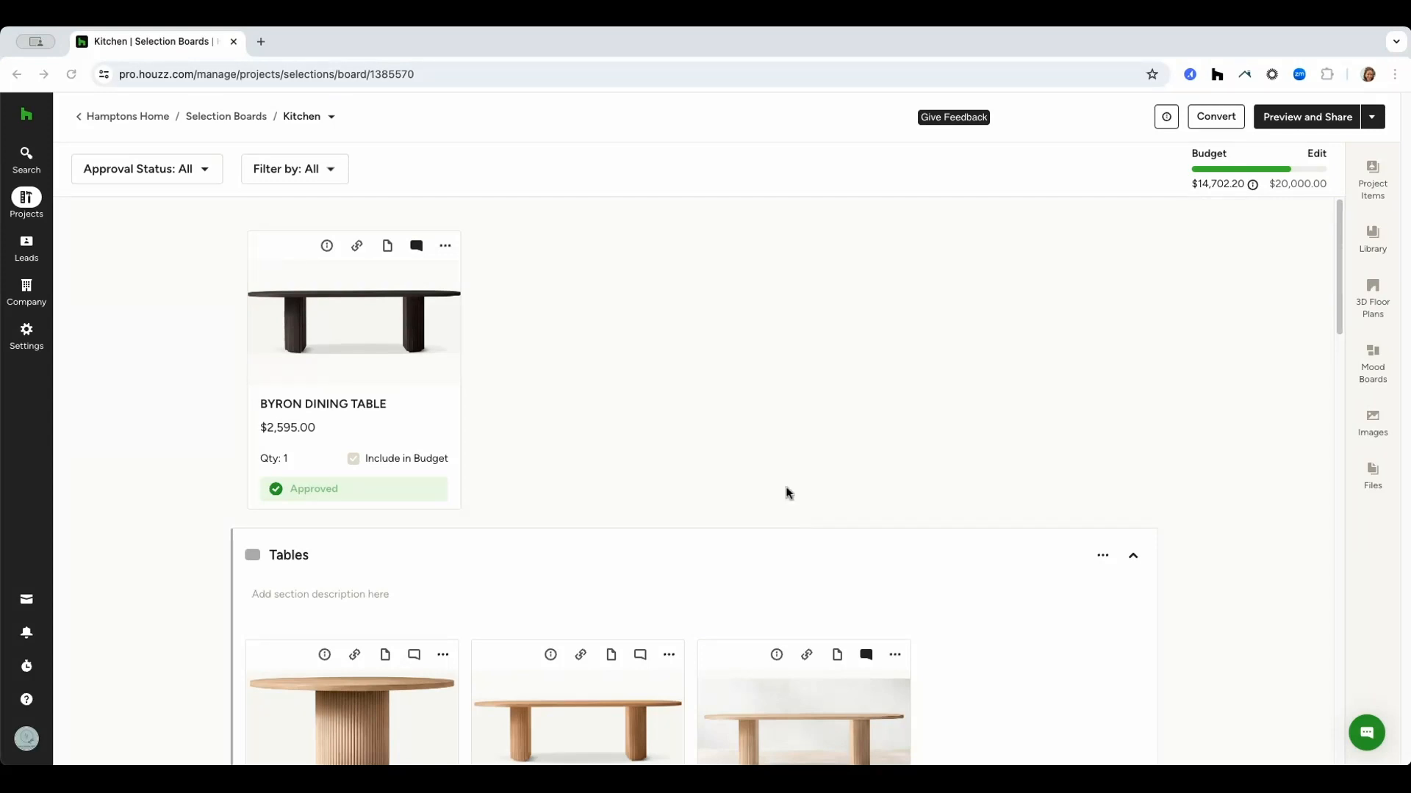
Create a new section holding the Byron Dining Table above the existing Tables section and name it Tables.
mouse_move(705, 520)
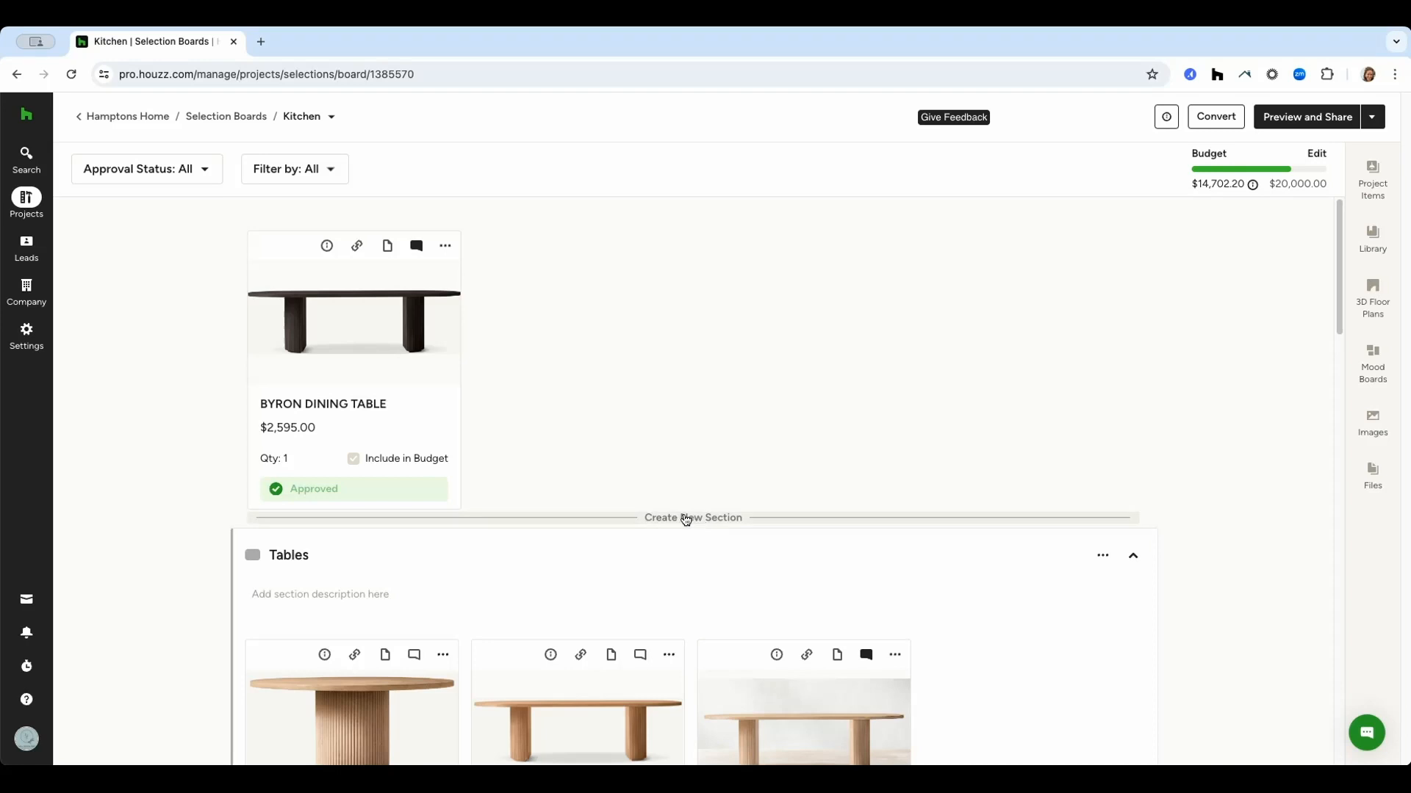
left_click(677, 518)
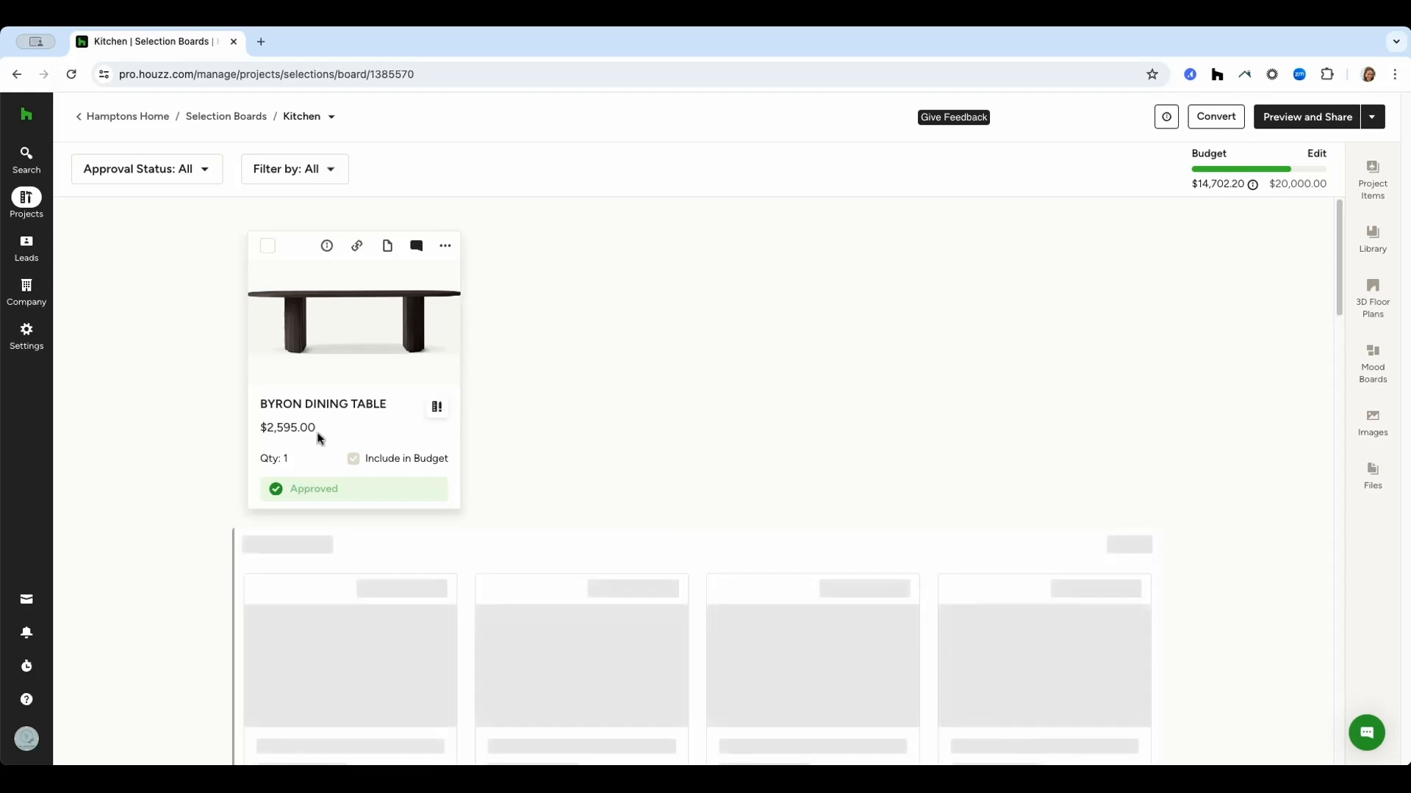
left_click_drag(330, 344, 324, 634)
scroll(586, 517, "up", 7)
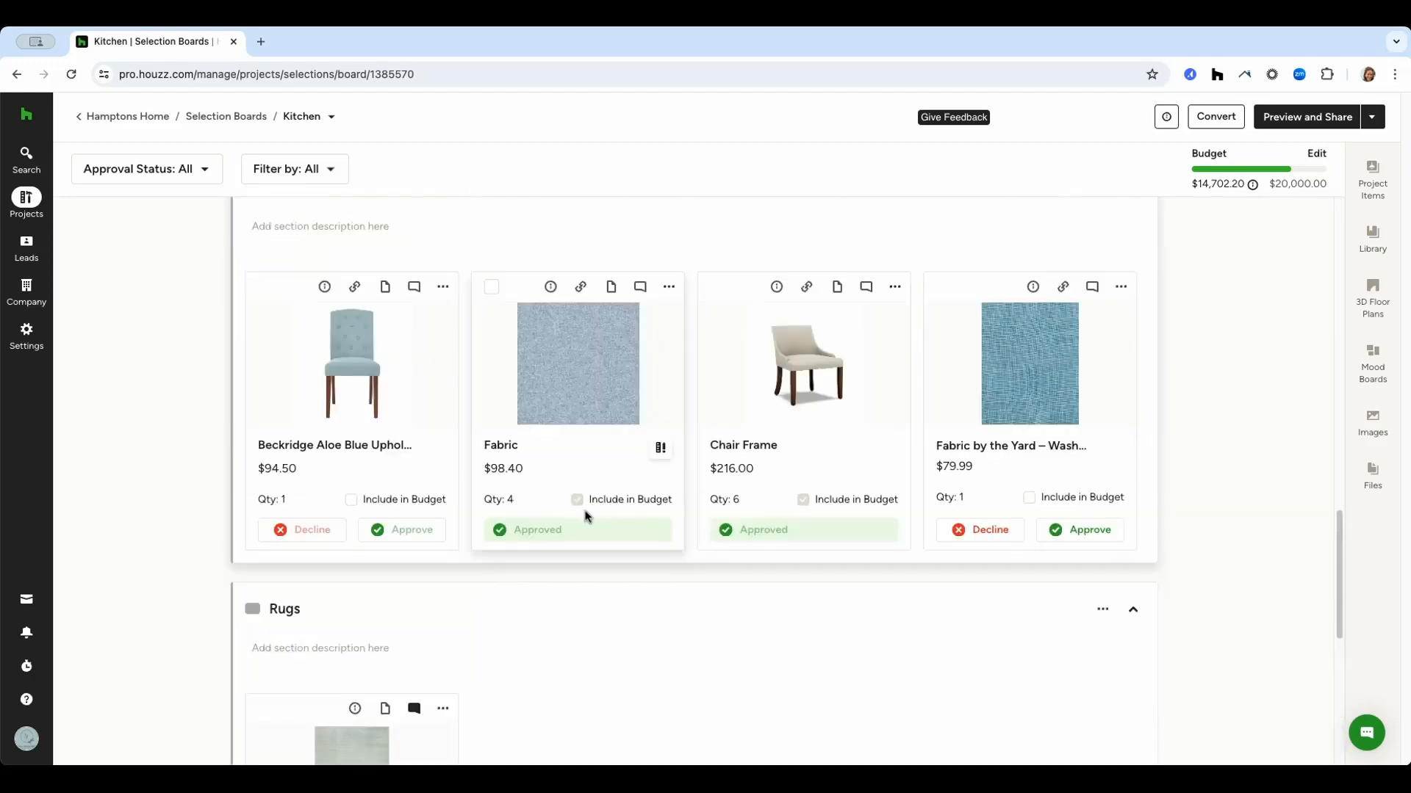
scroll(585, 517, "up", 6)
left_click(284, 258)
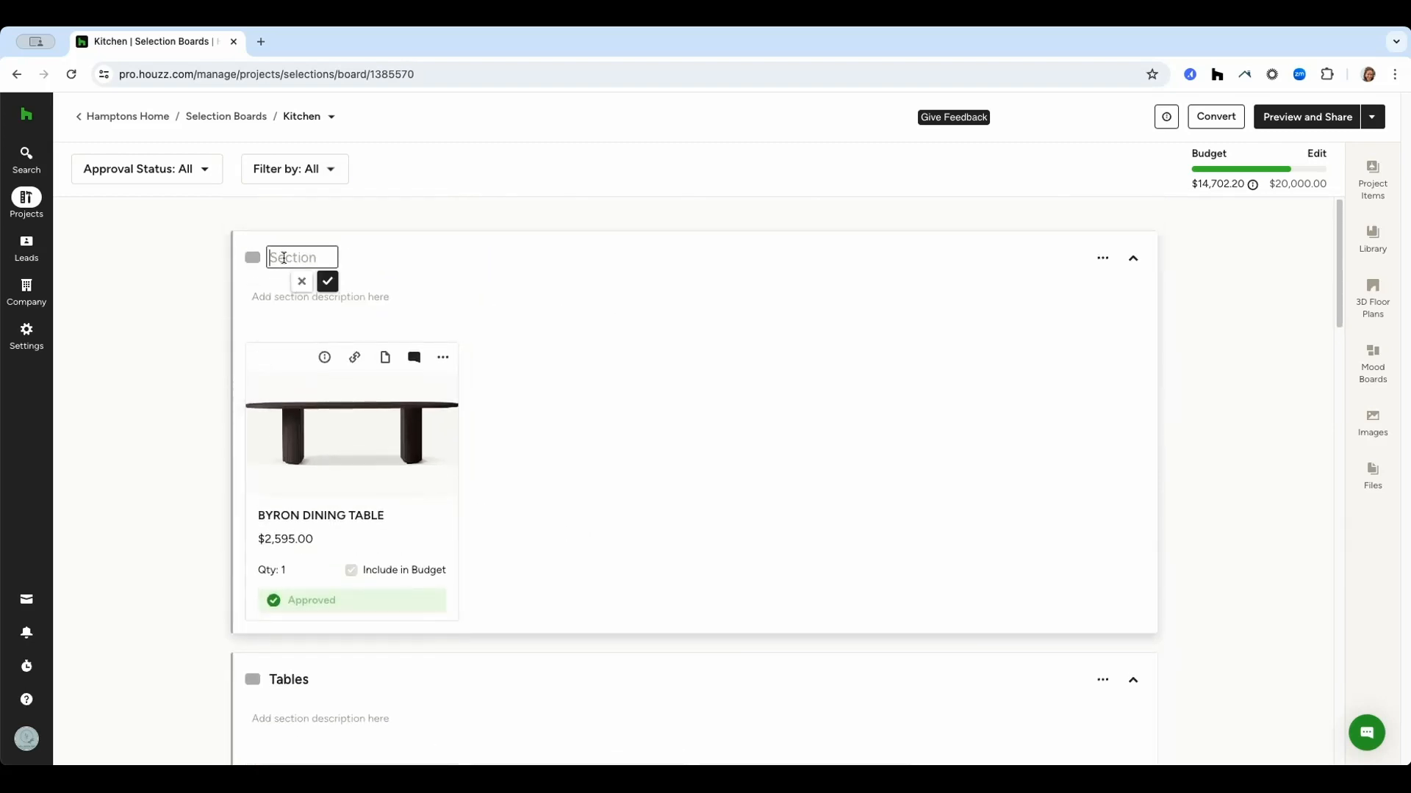
type("Tables")
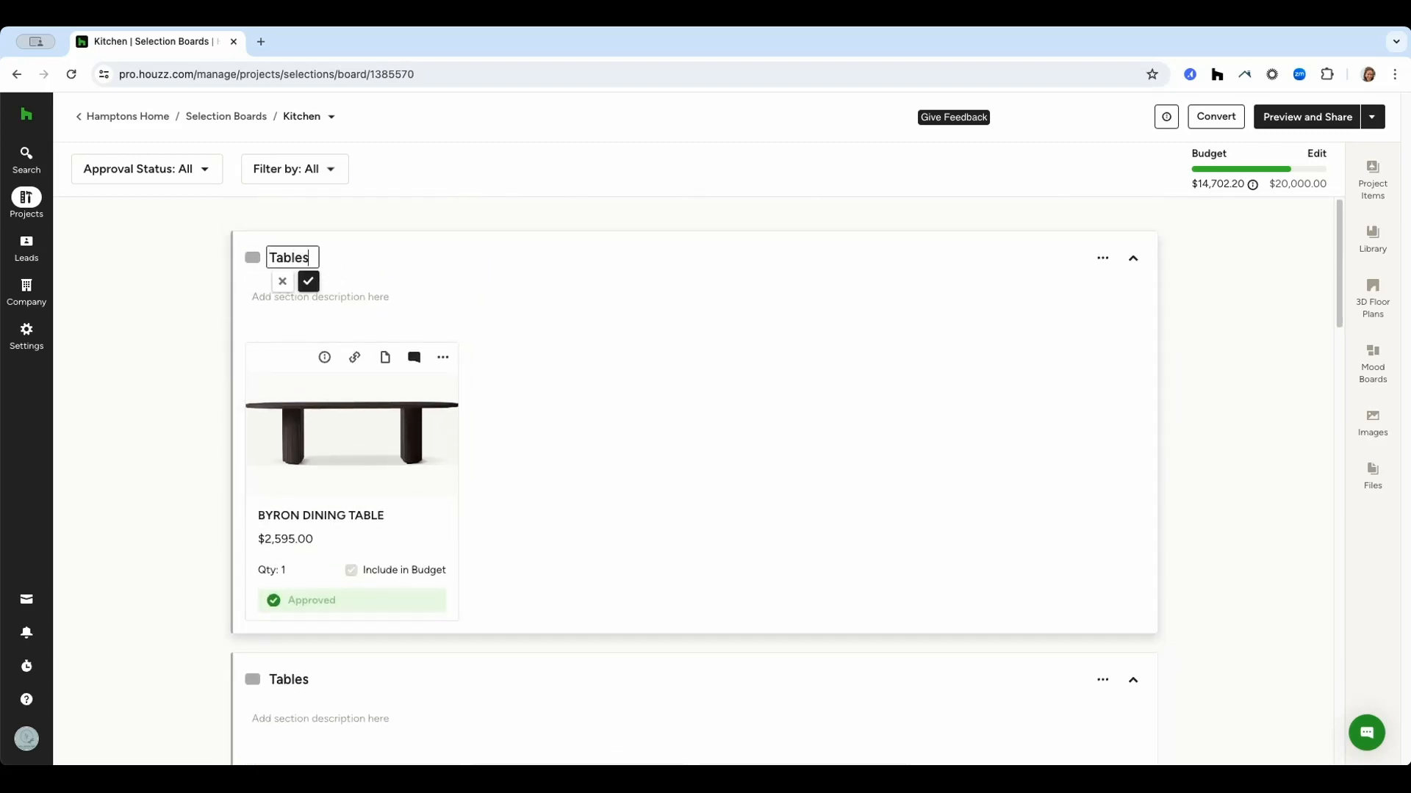
left_click(481, 293)
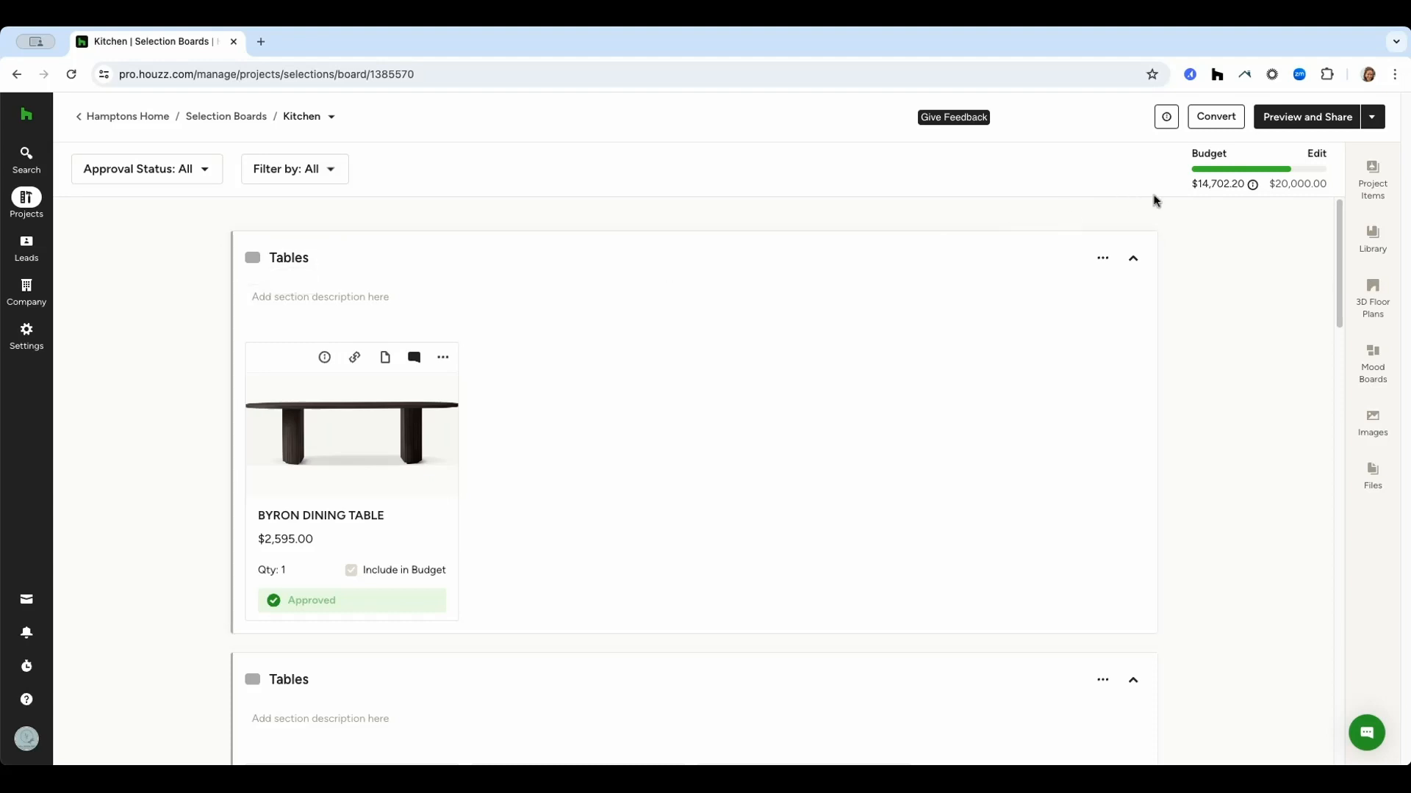
Convert all selected Kitchen board items into a proposal.
left_click(1371, 118)
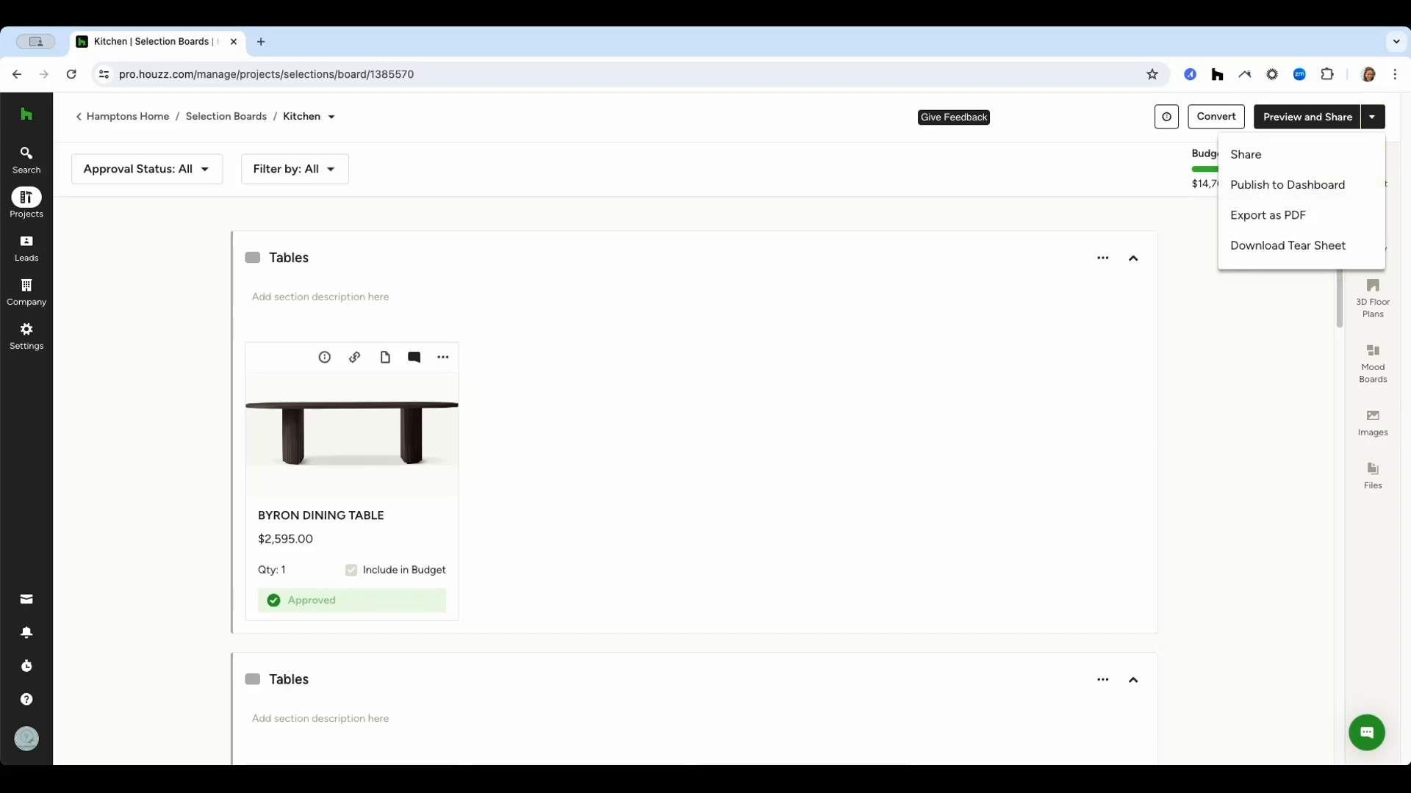
left_click(1190, 365)
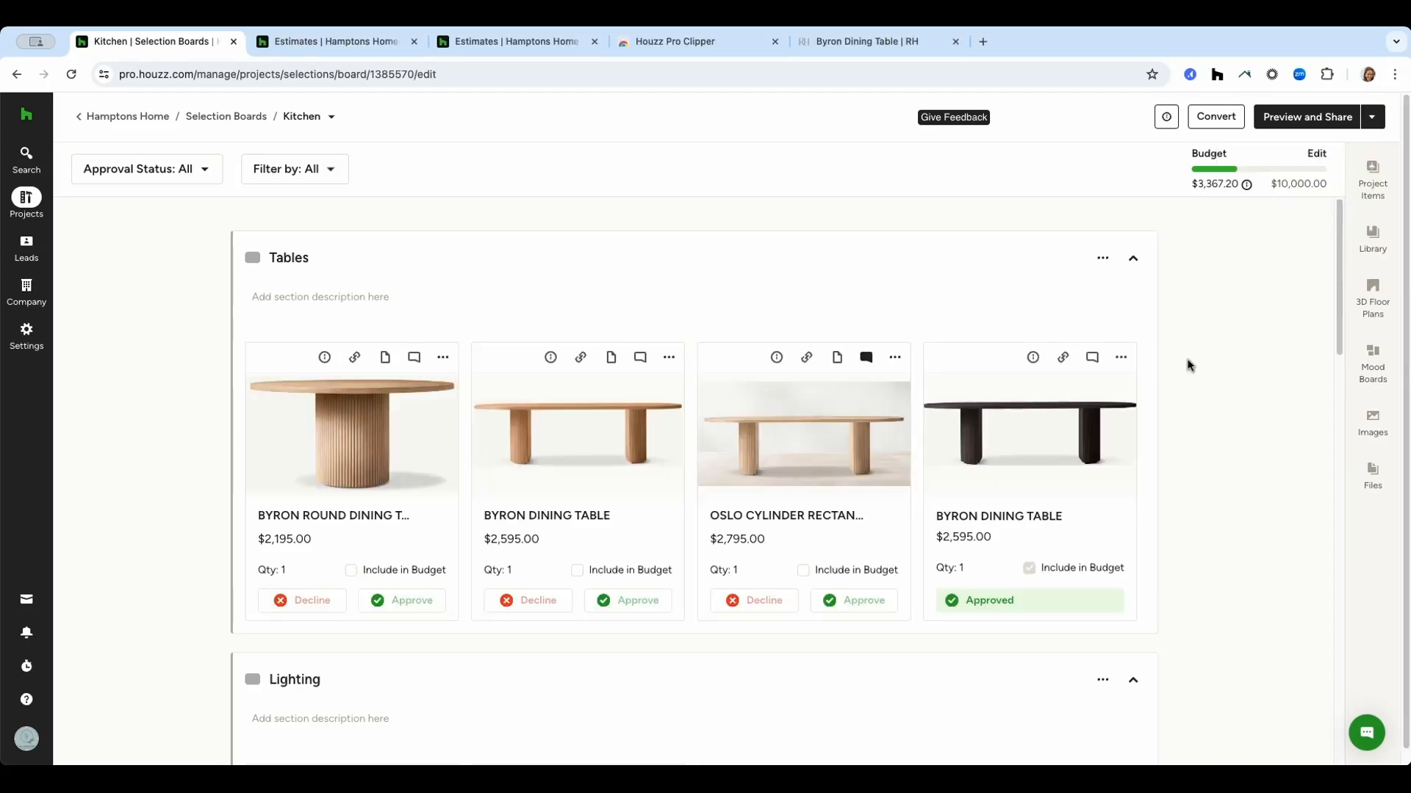
left_click(1218, 119)
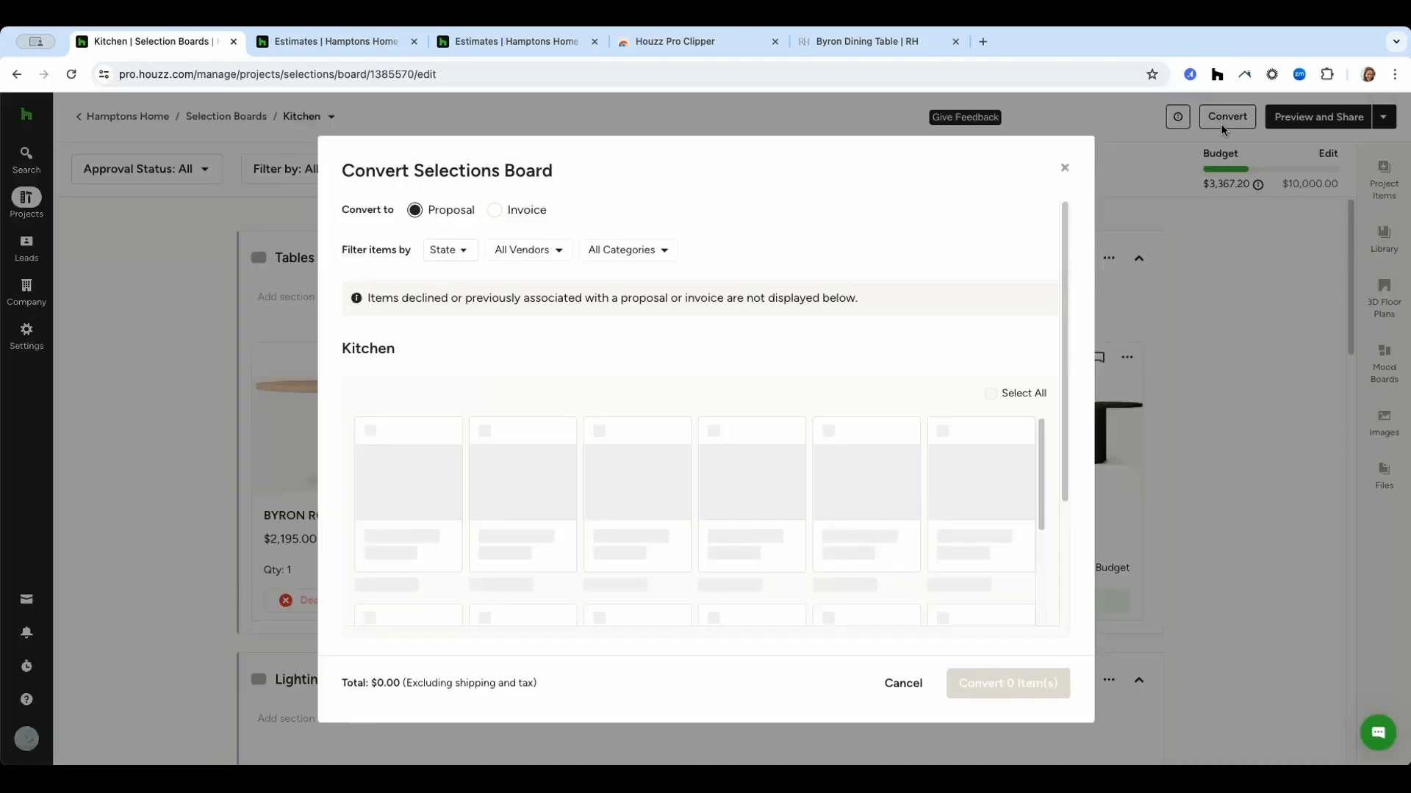
left_click(990, 393)
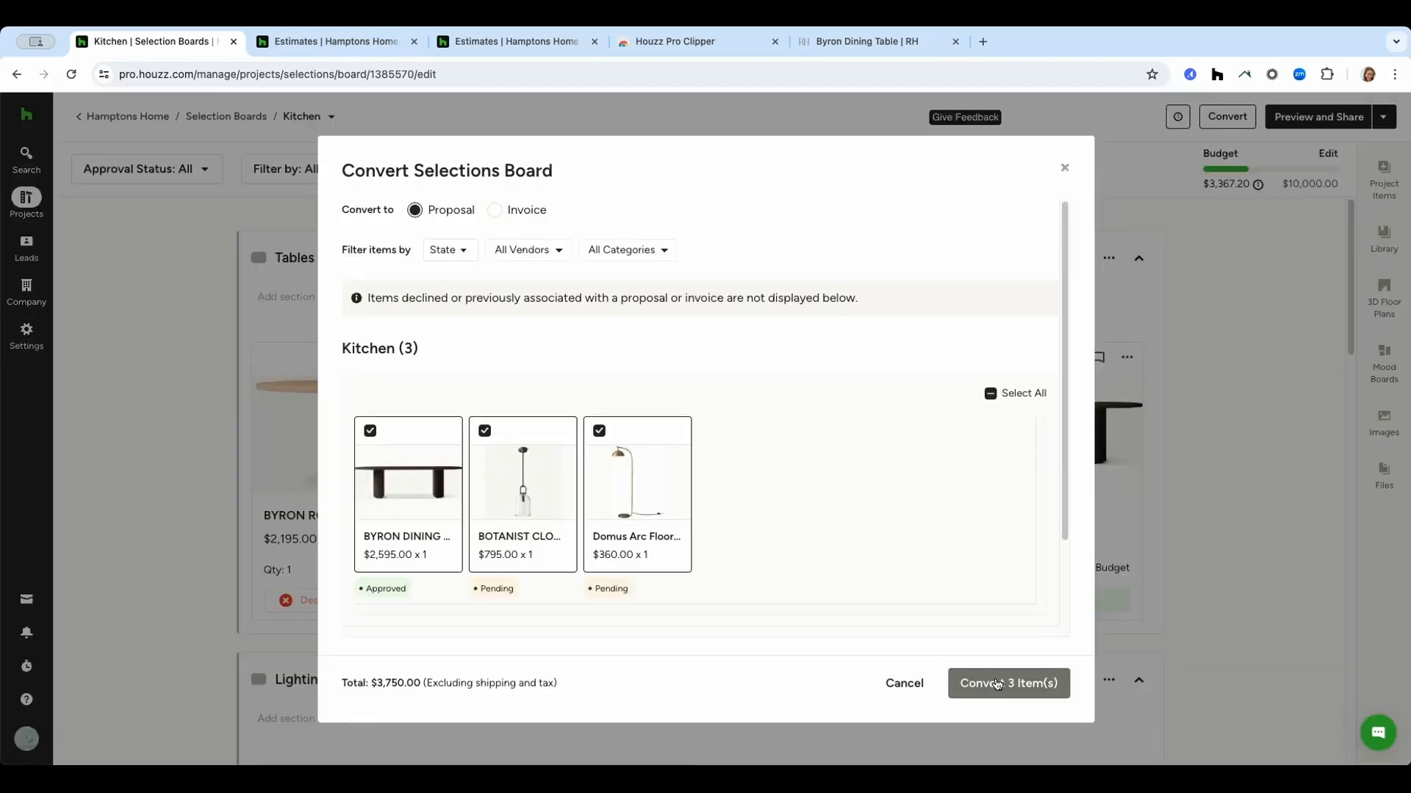
scroll(985, 614, "down", 3)
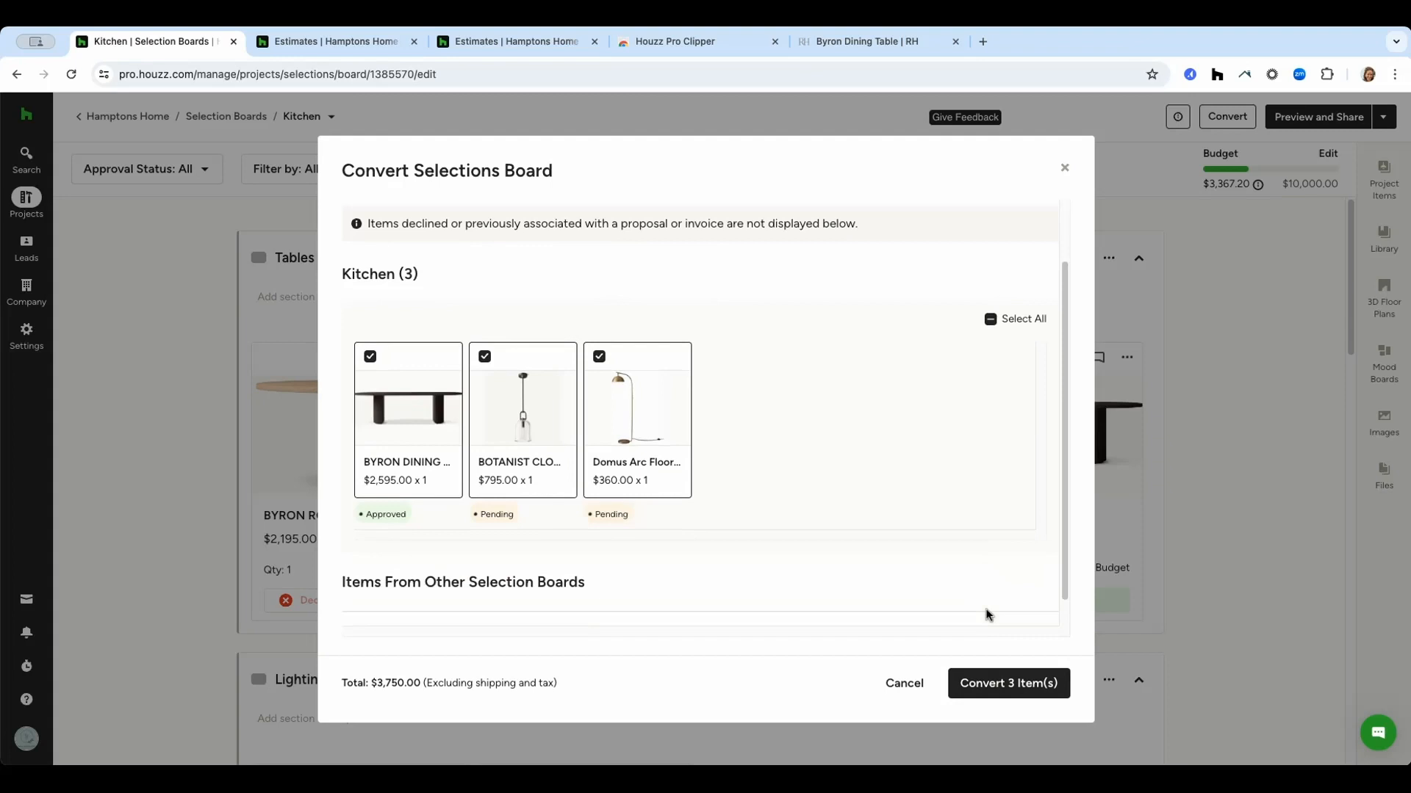
left_click(1009, 698)
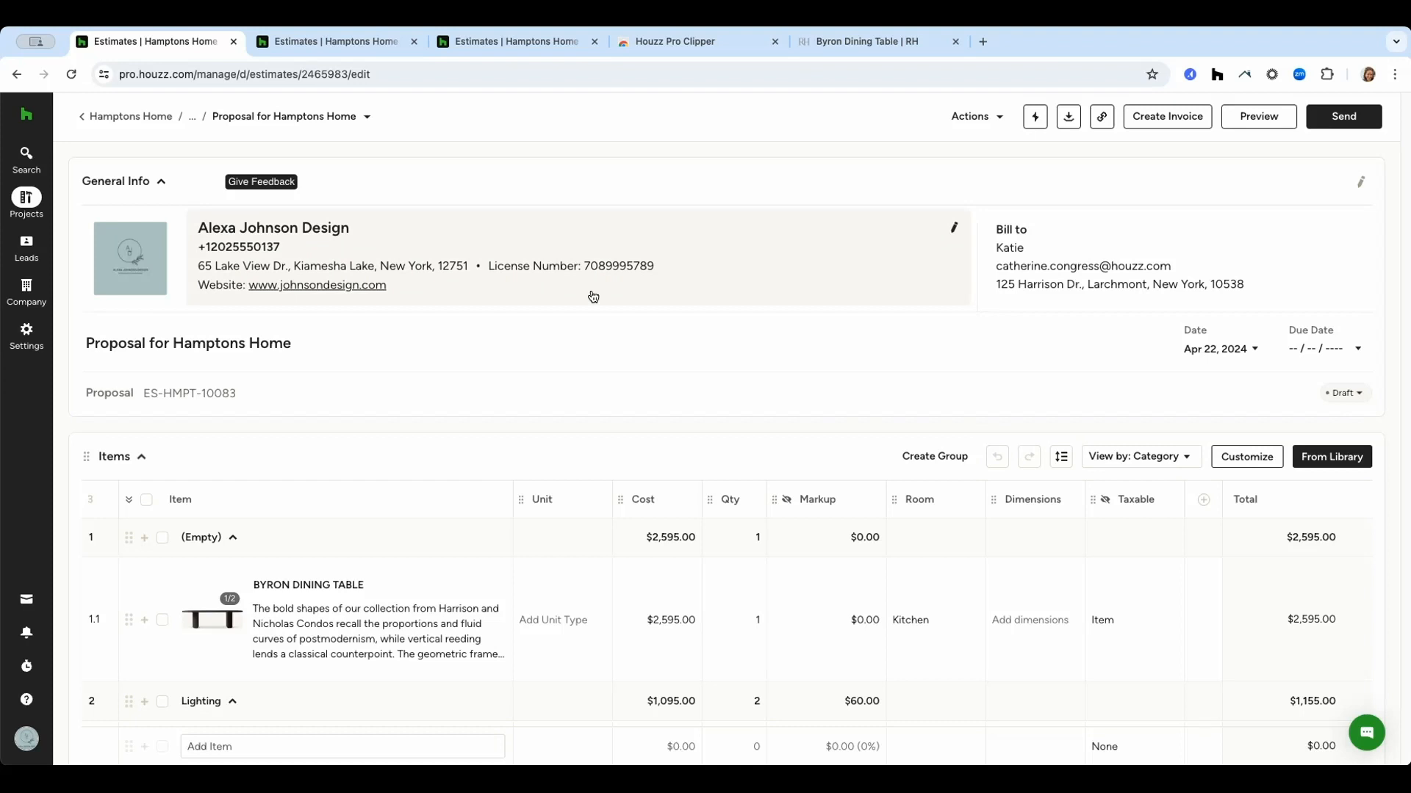
Open the proposal's company info details for review and close them.
left_click(953, 229)
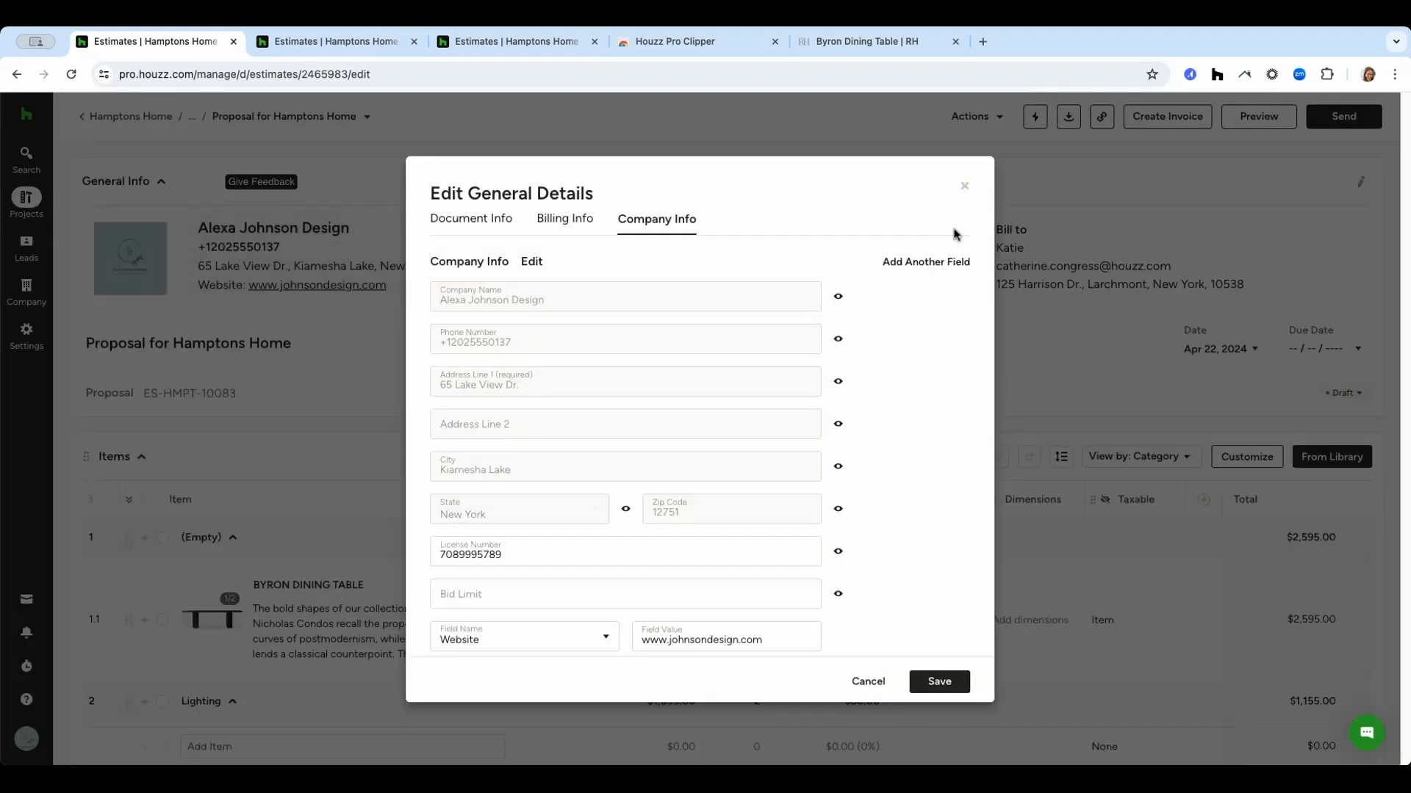
left_click(964, 189)
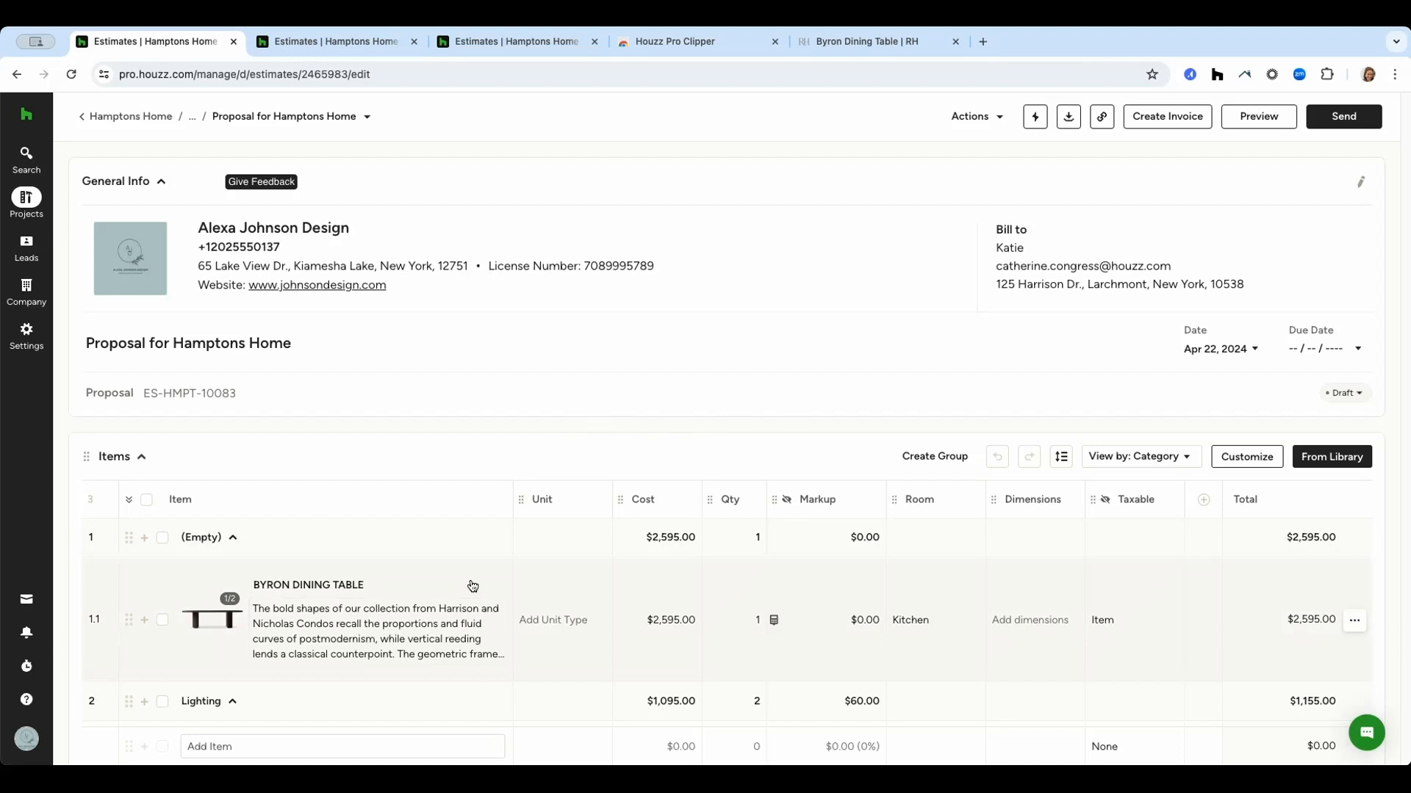
Hide the Taxable column in the proposal's item settings and save.
left_click(1232, 457)
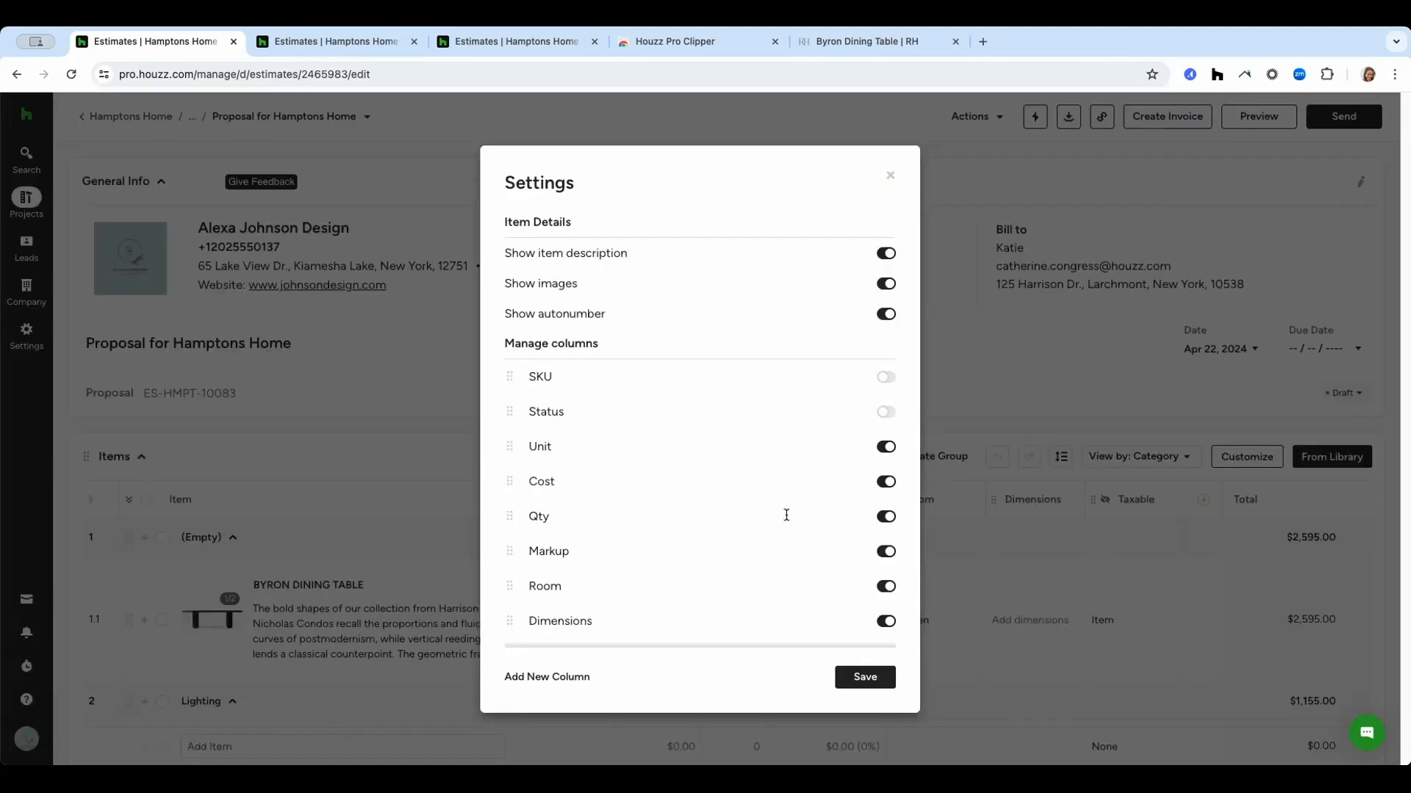
scroll(813, 511, "down", 3)
scroll(813, 512, "down", 1)
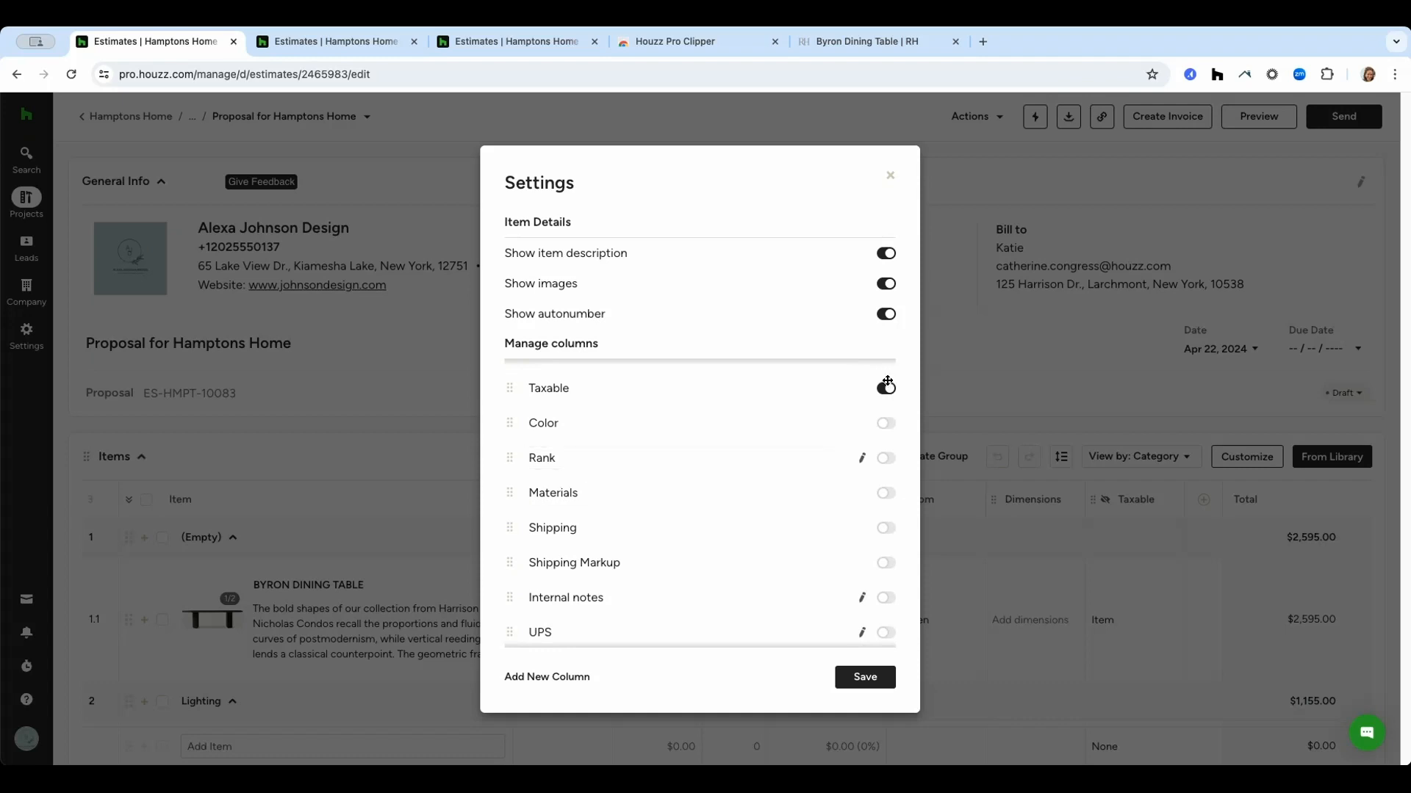
left_click(854, 678)
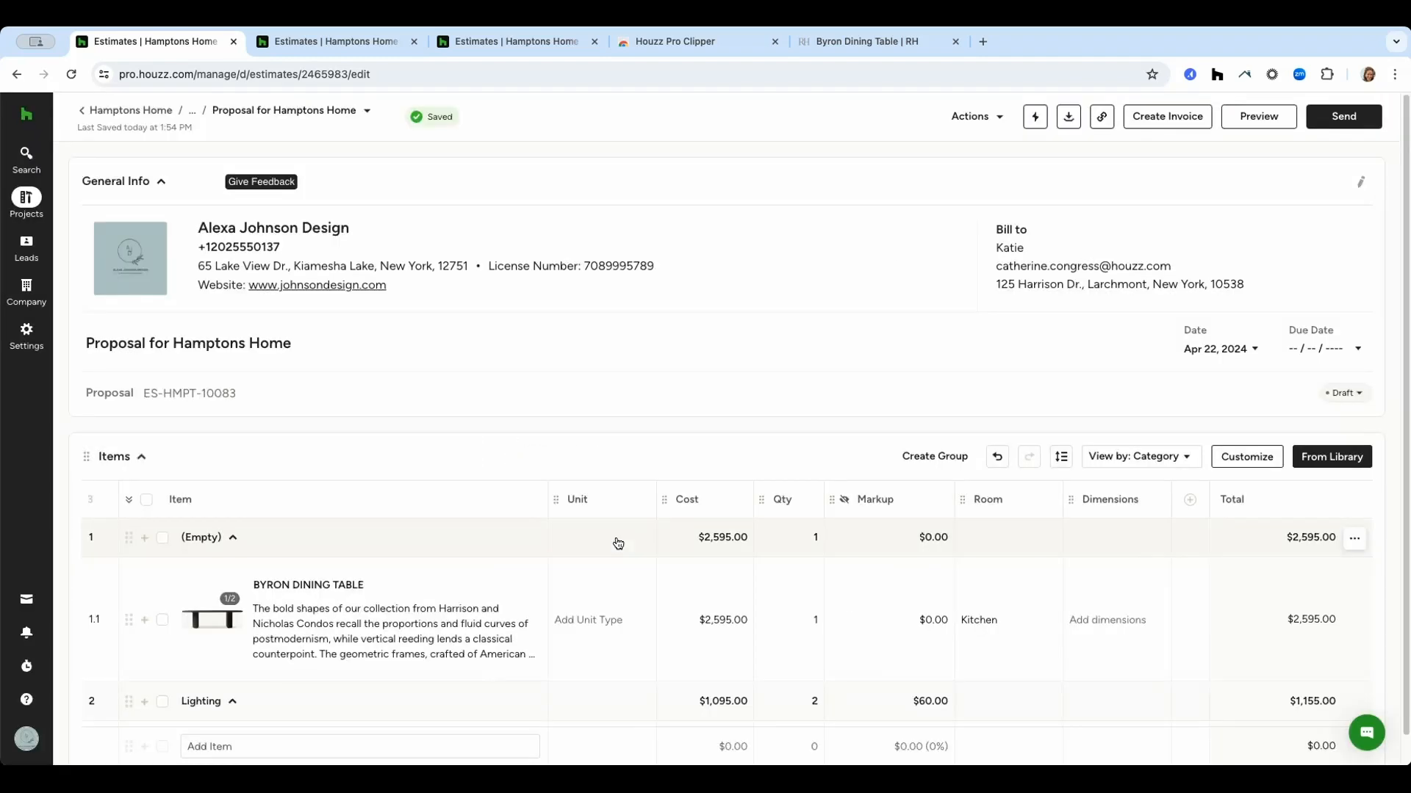
Add the LAKSHMI WOOL RUG to the proposal's items by searching for rug.
scroll(505, 641, "down", 2)
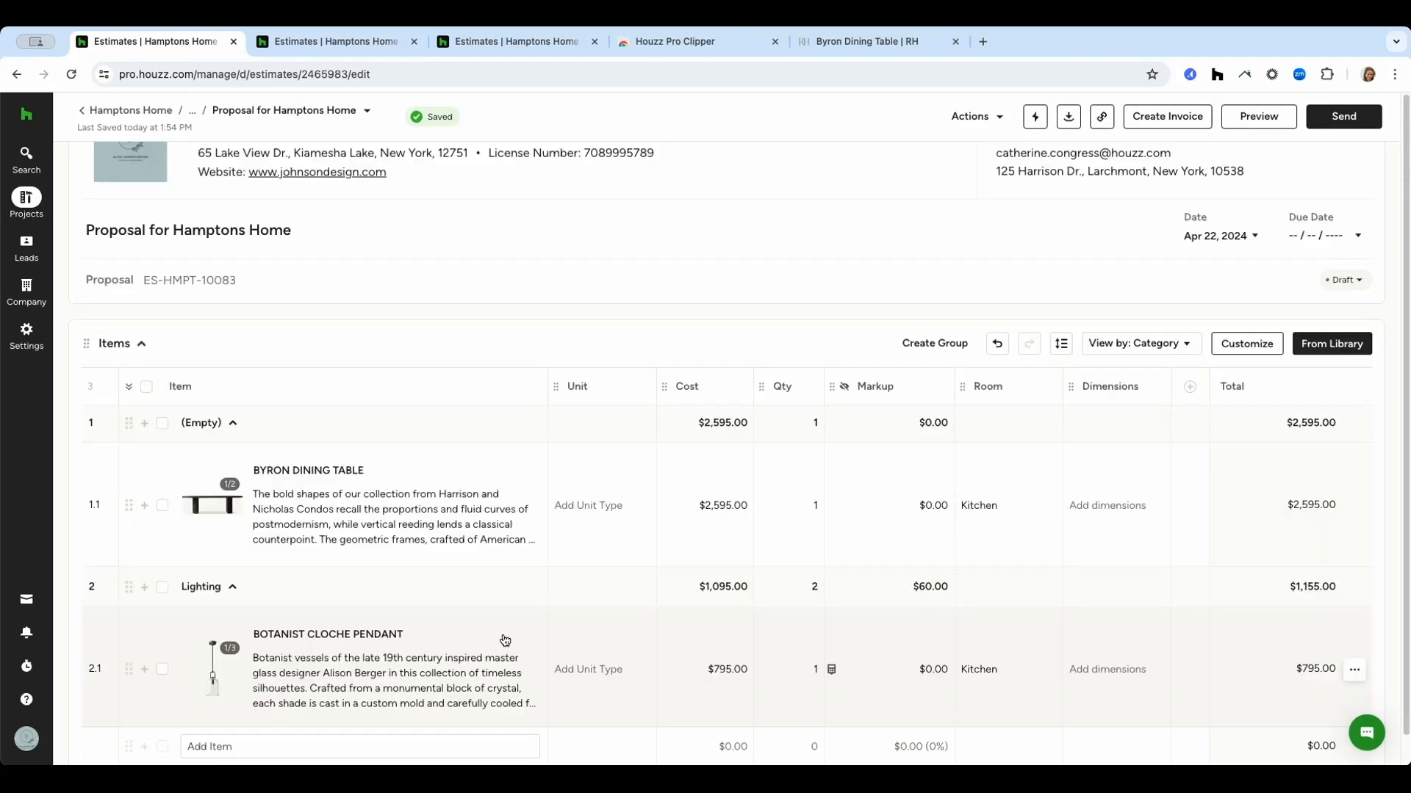
scroll(505, 640, "down", 3)
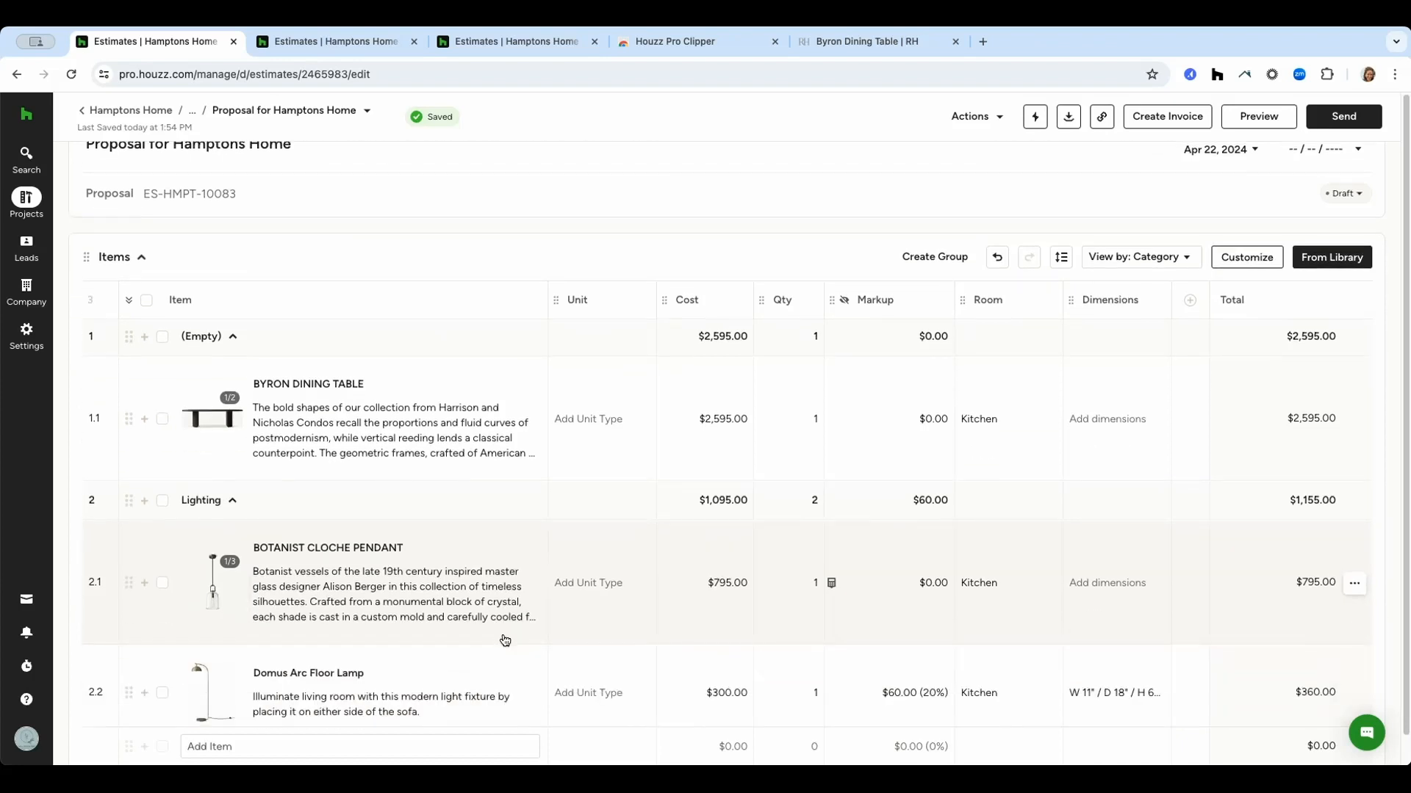
left_click(425, 586)
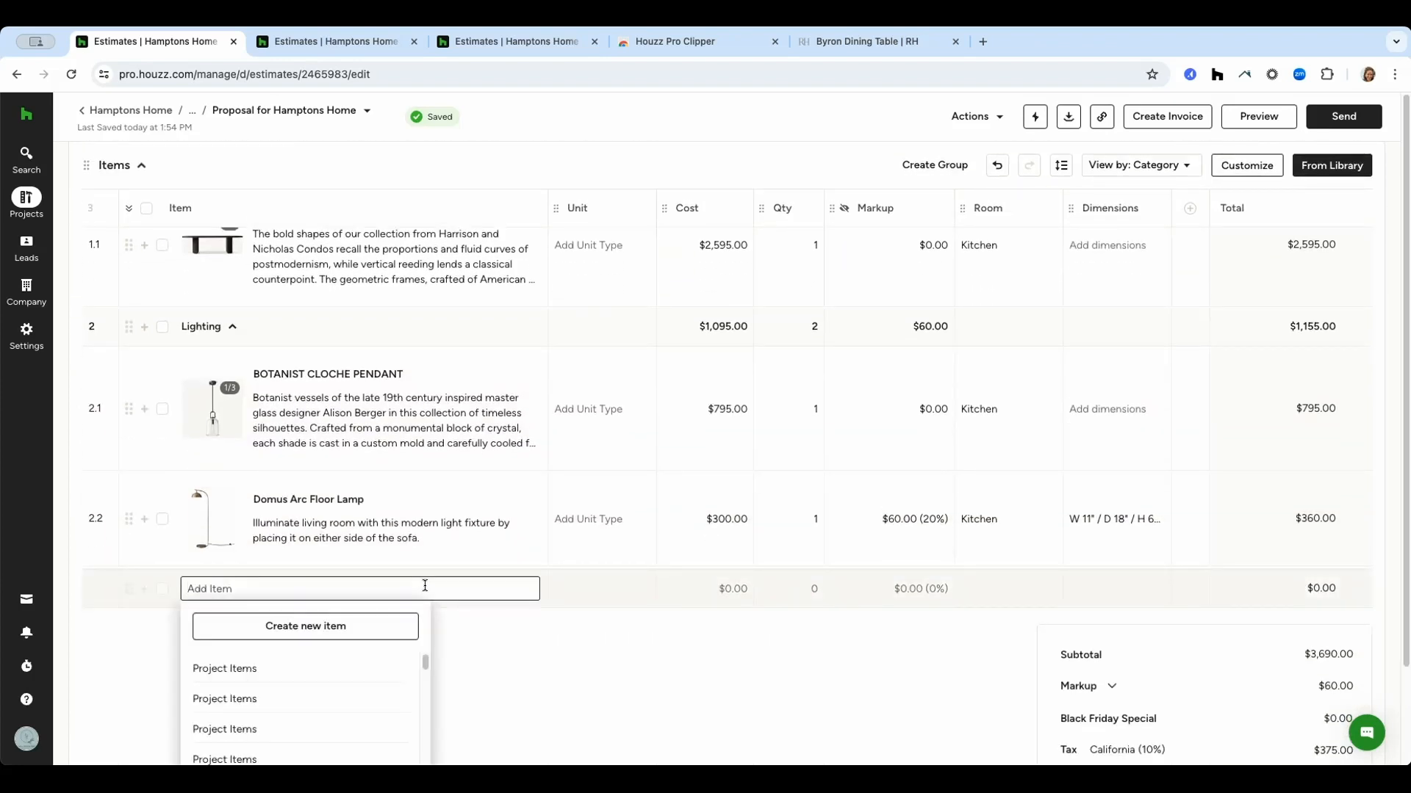
type("rug")
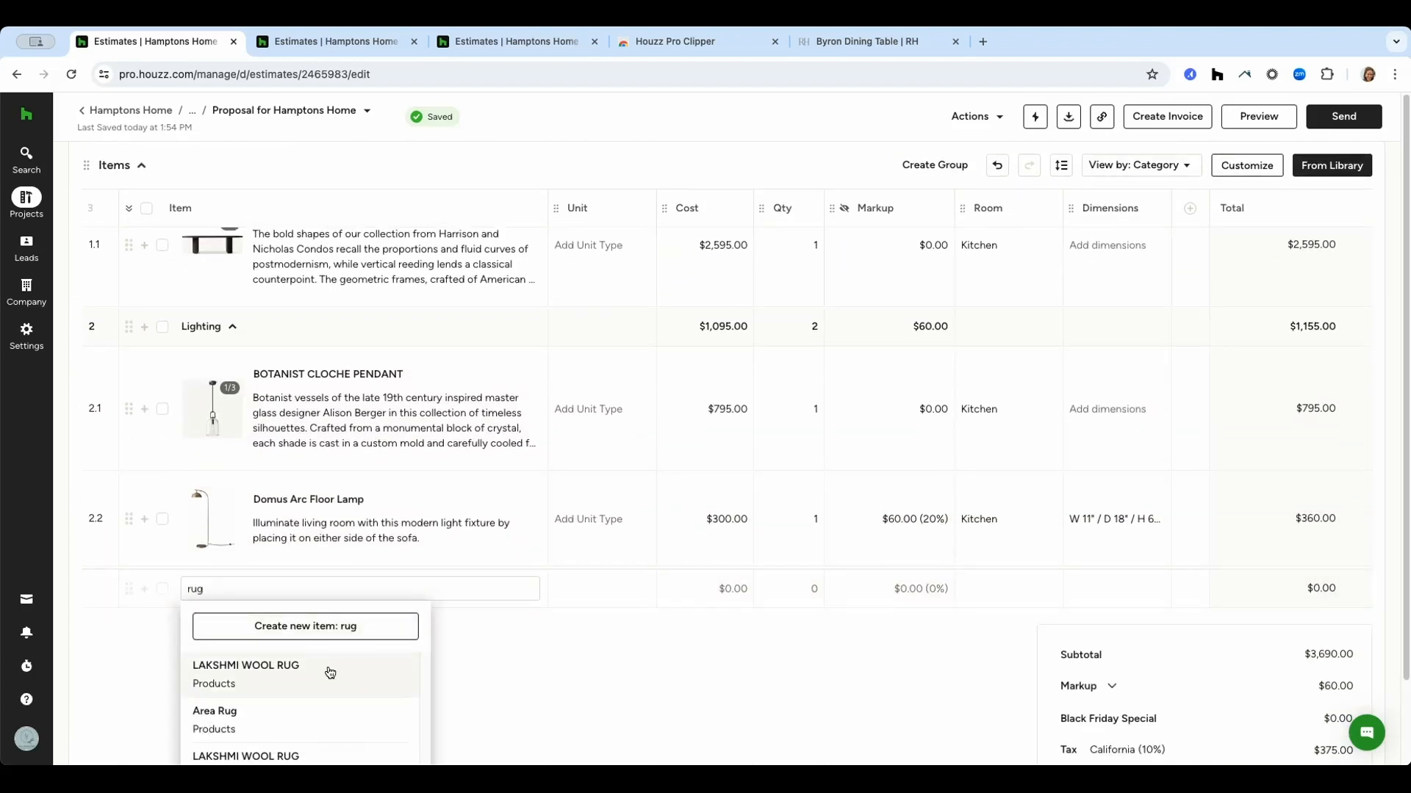
left_click(330, 673)
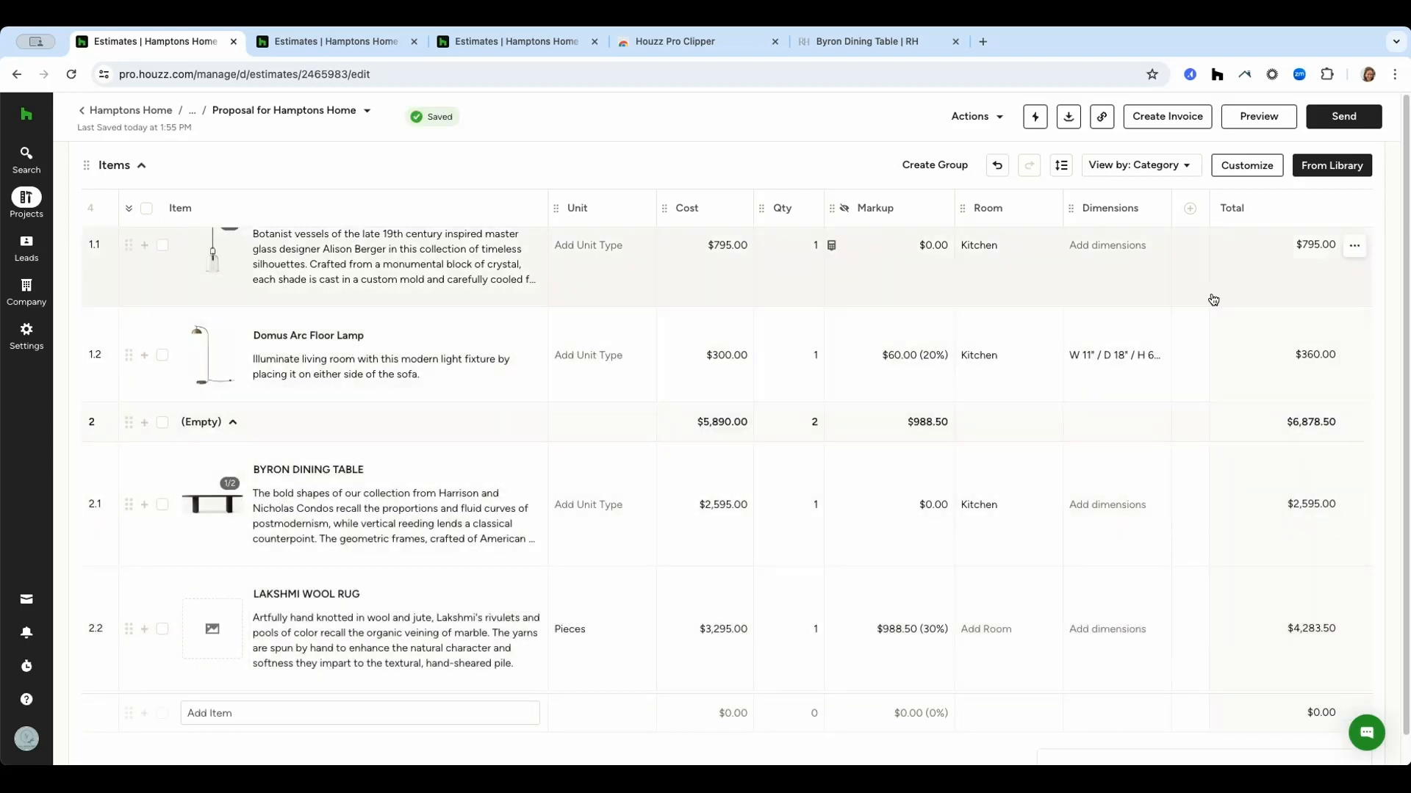
Browse the Project Items and Library panels for products to insert.
left_click(1331, 165)
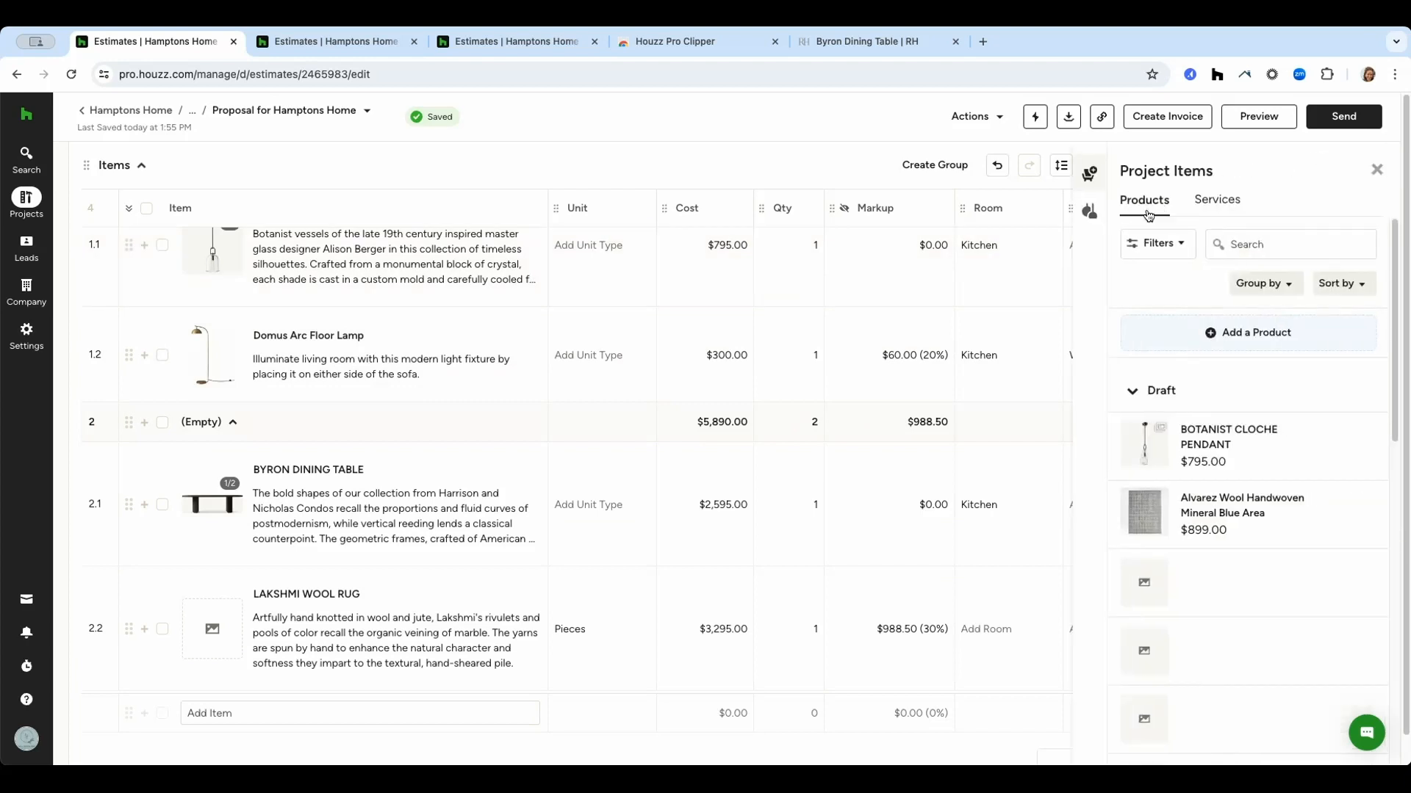
left_click(1088, 215)
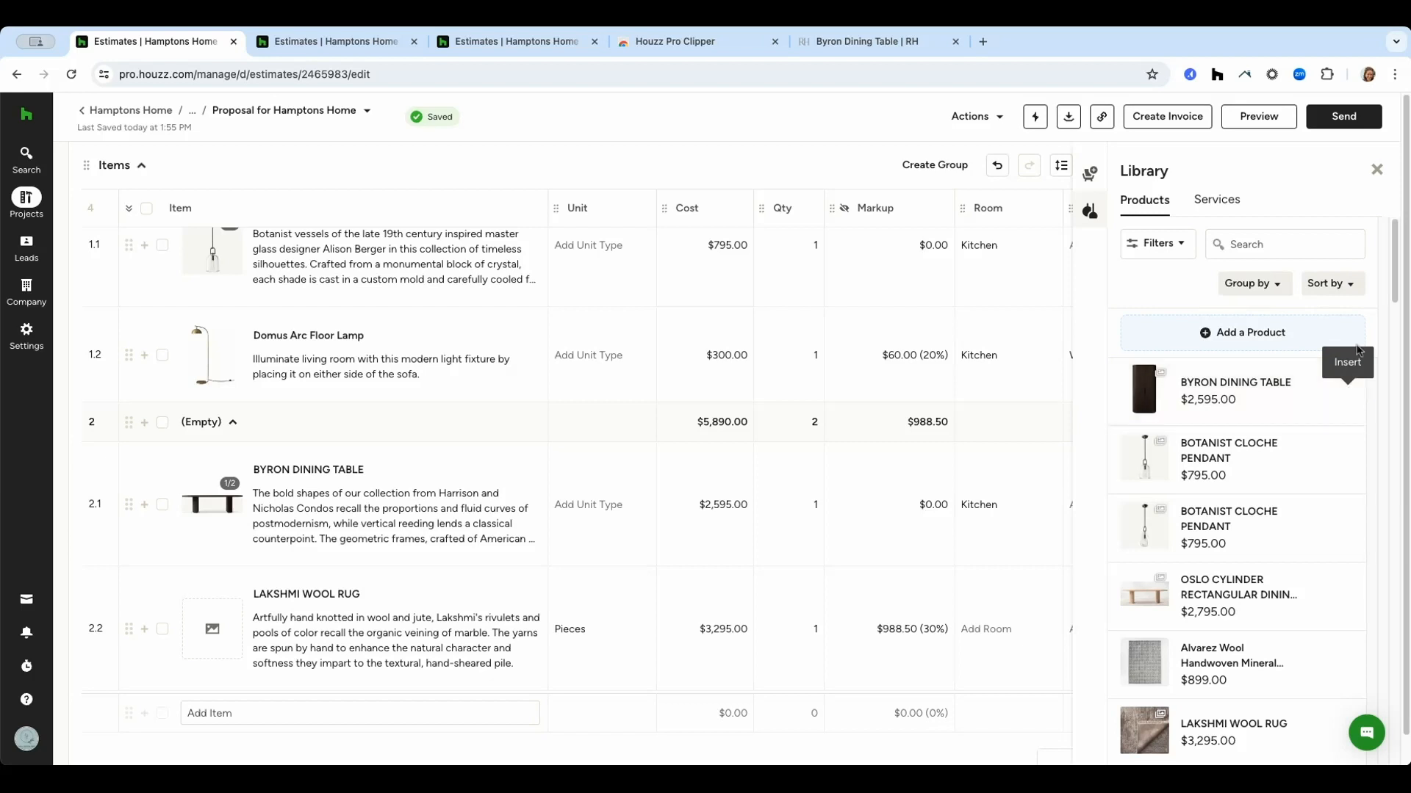
left_click(1372, 169)
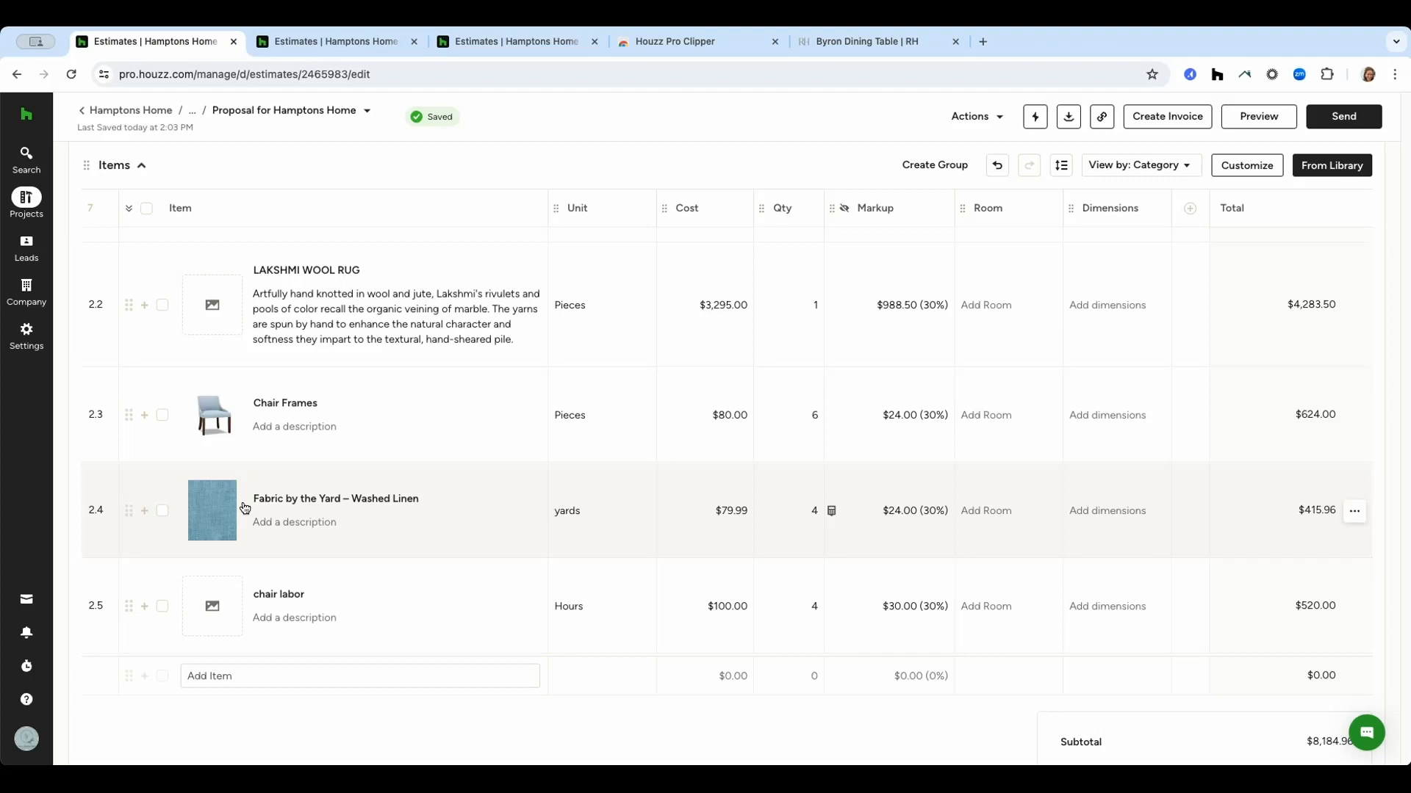
Group the Chair Frames, Fabric by the Yard – Washed Linen and chair labor items and name the group Custom Chair.
left_click(163, 416)
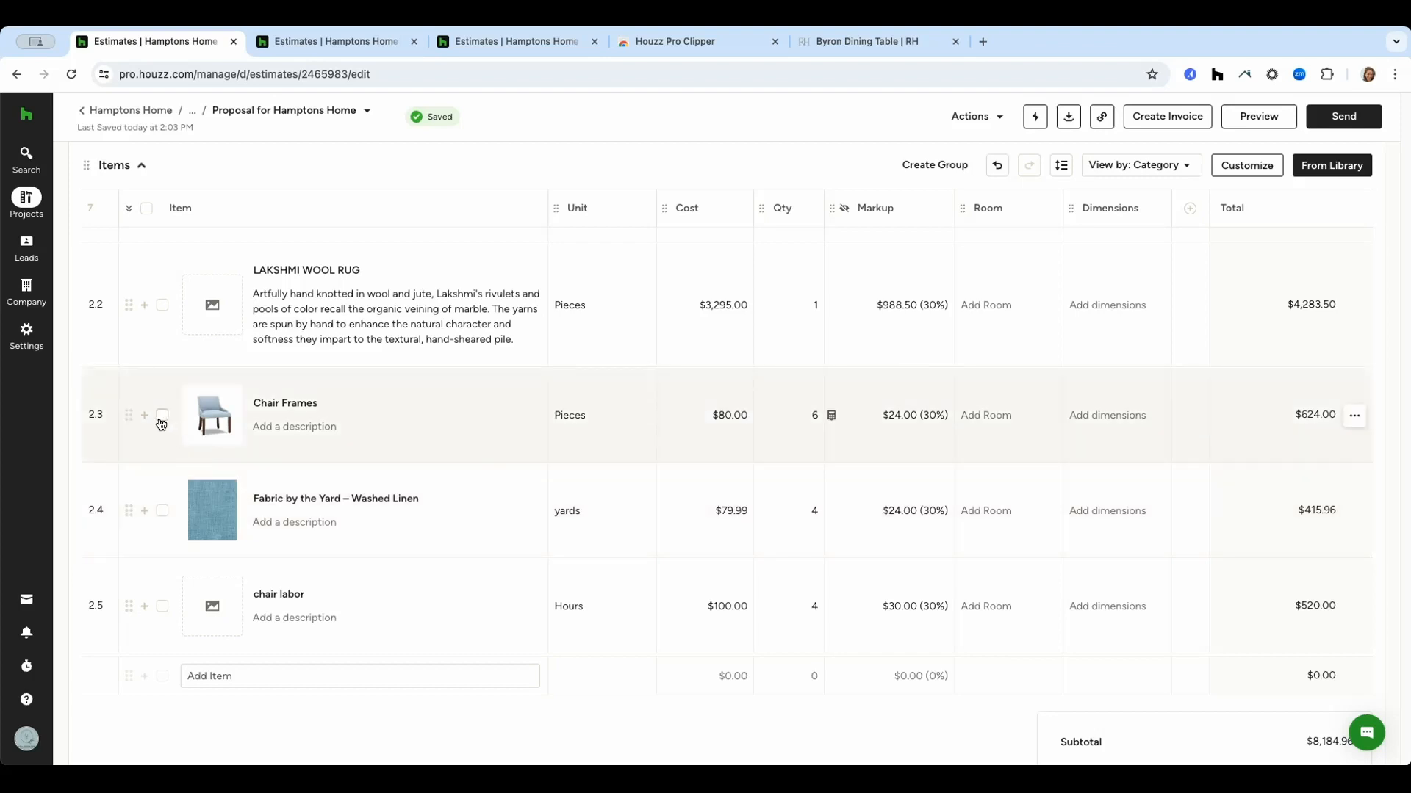
left_click(163, 511)
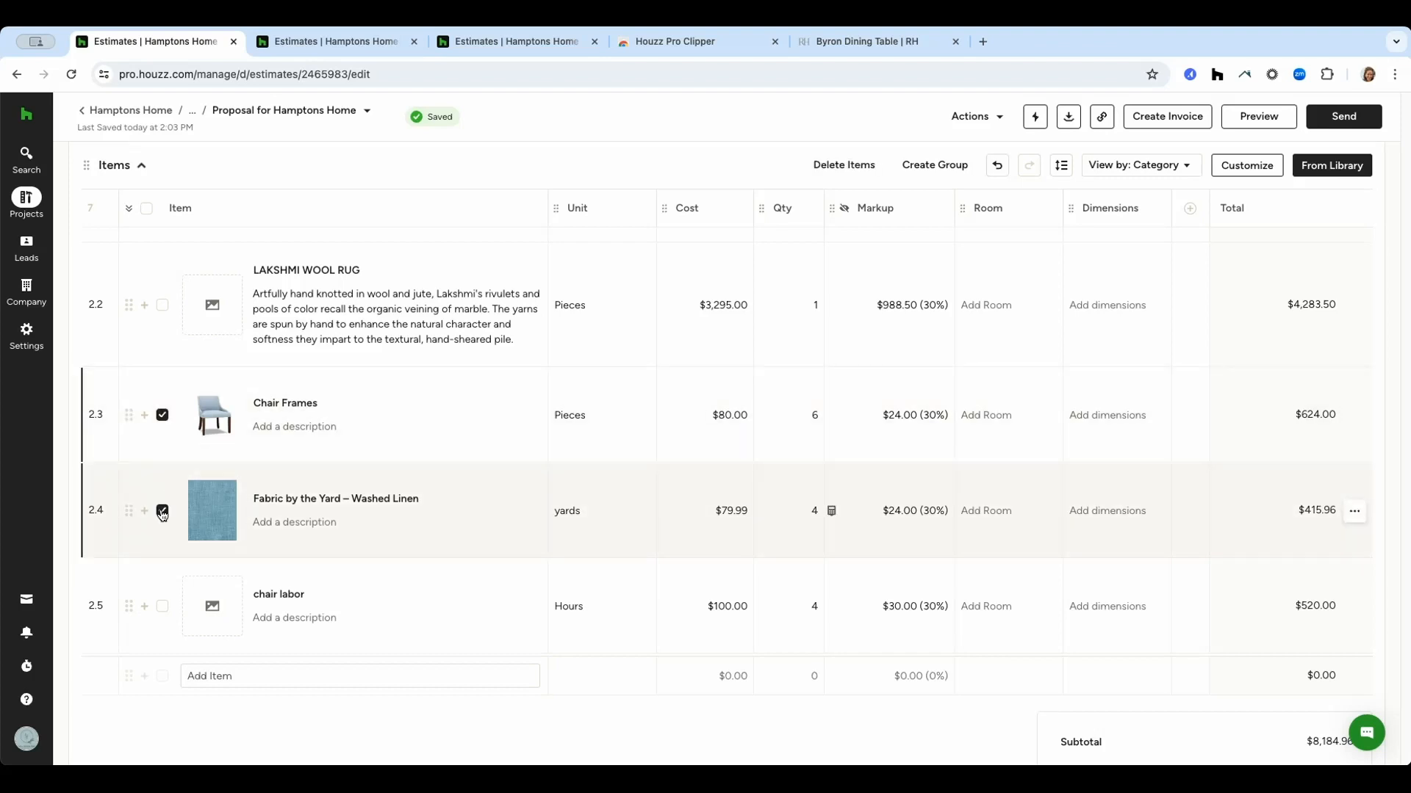
left_click(162, 606)
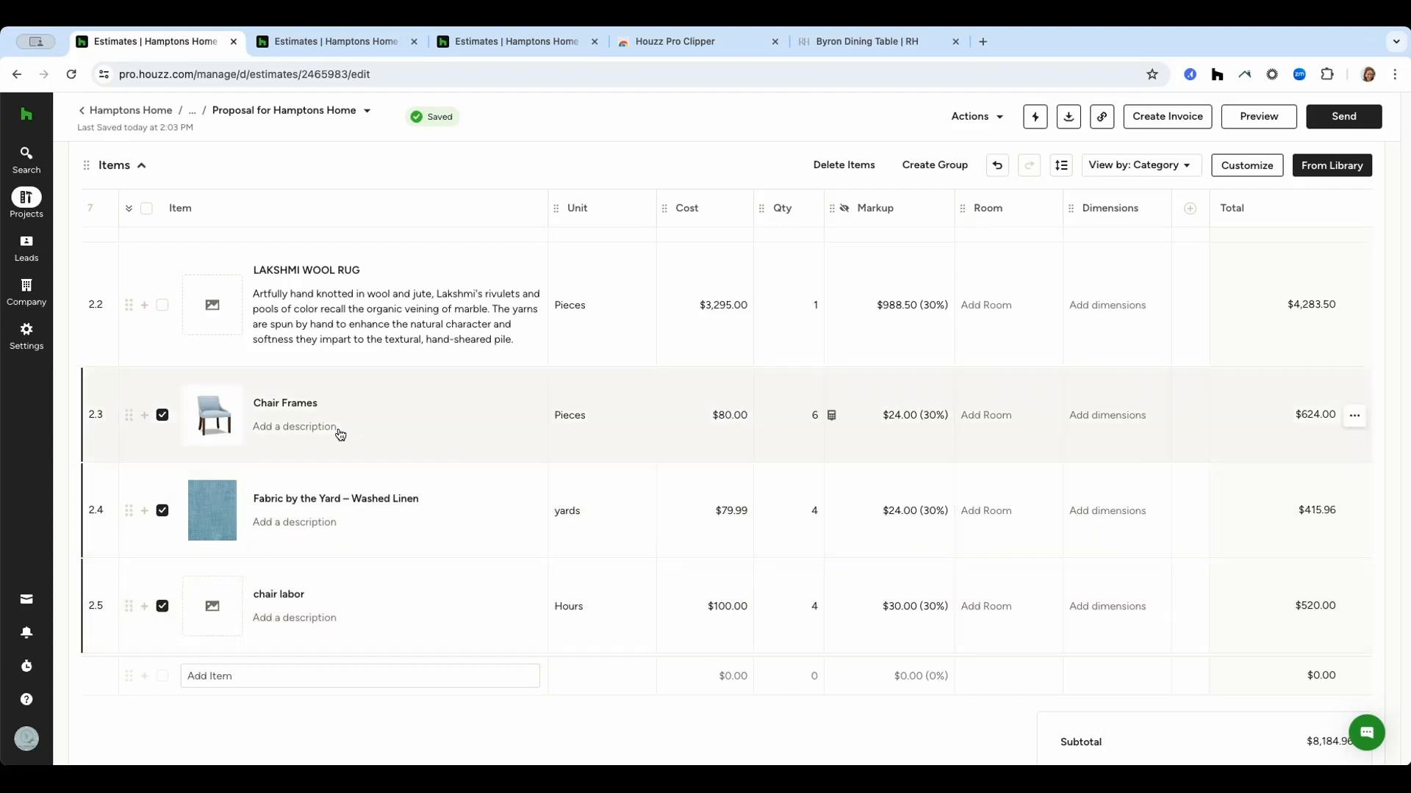
left_click(938, 166)
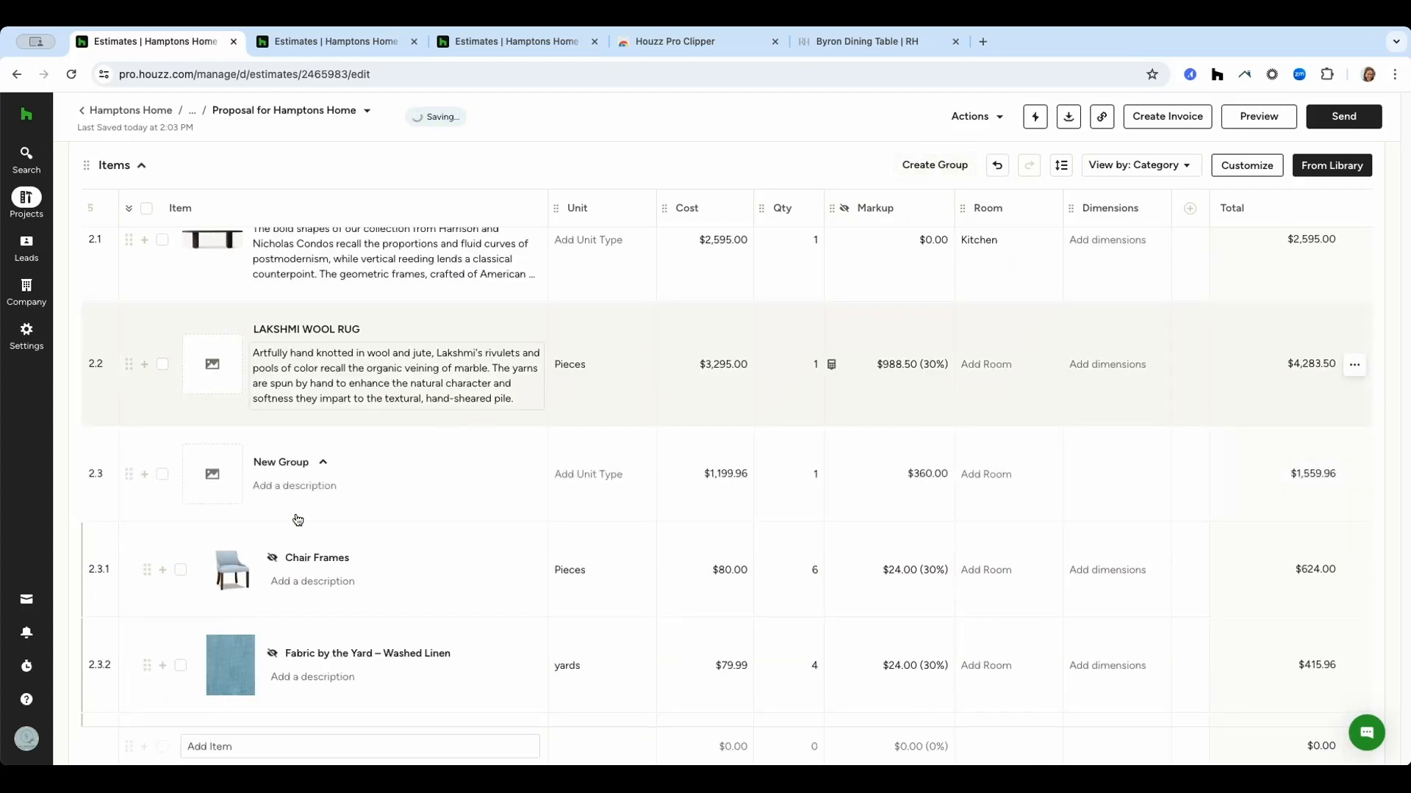
scroll(295, 507, "down", 2)
left_click(292, 375)
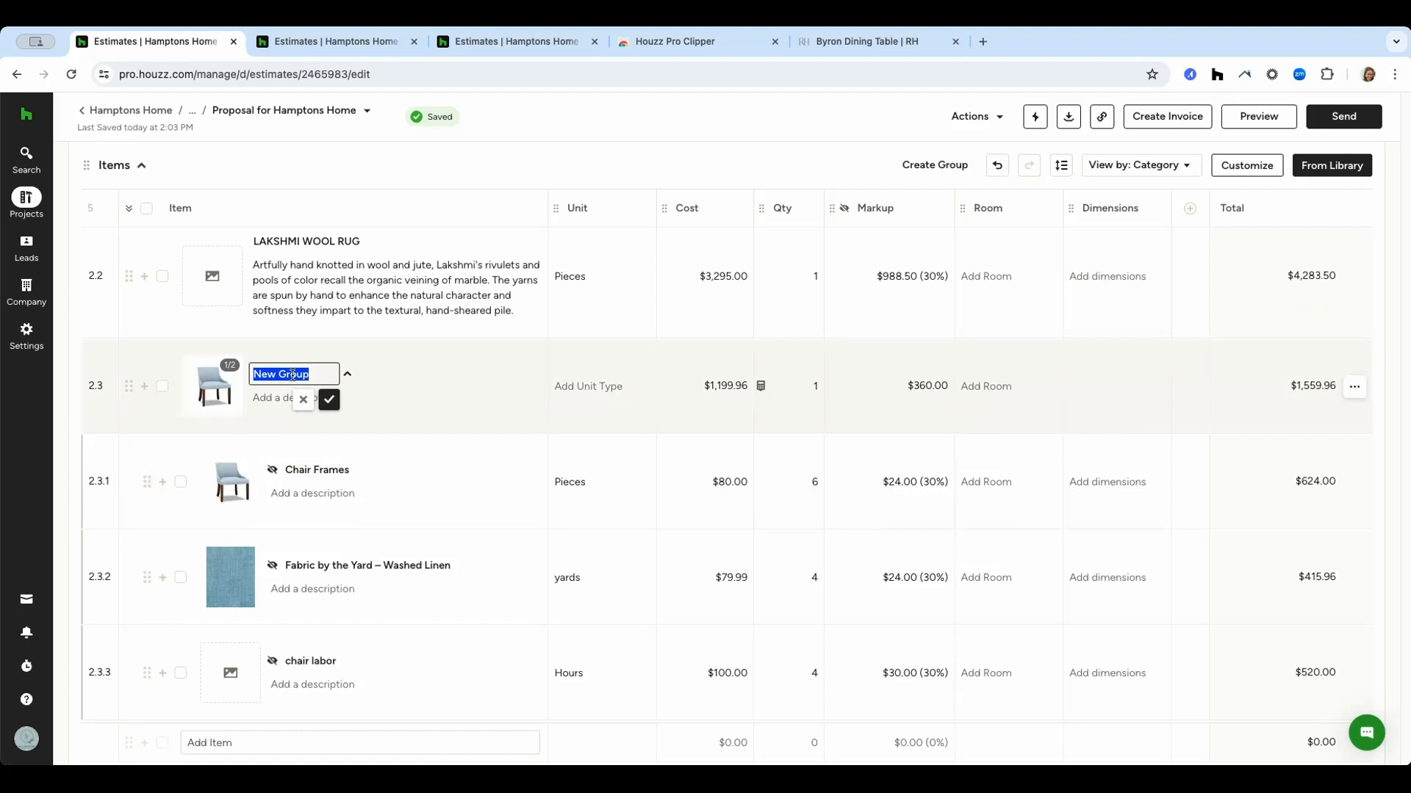
type("Custom Chair")
left_click(330, 399)
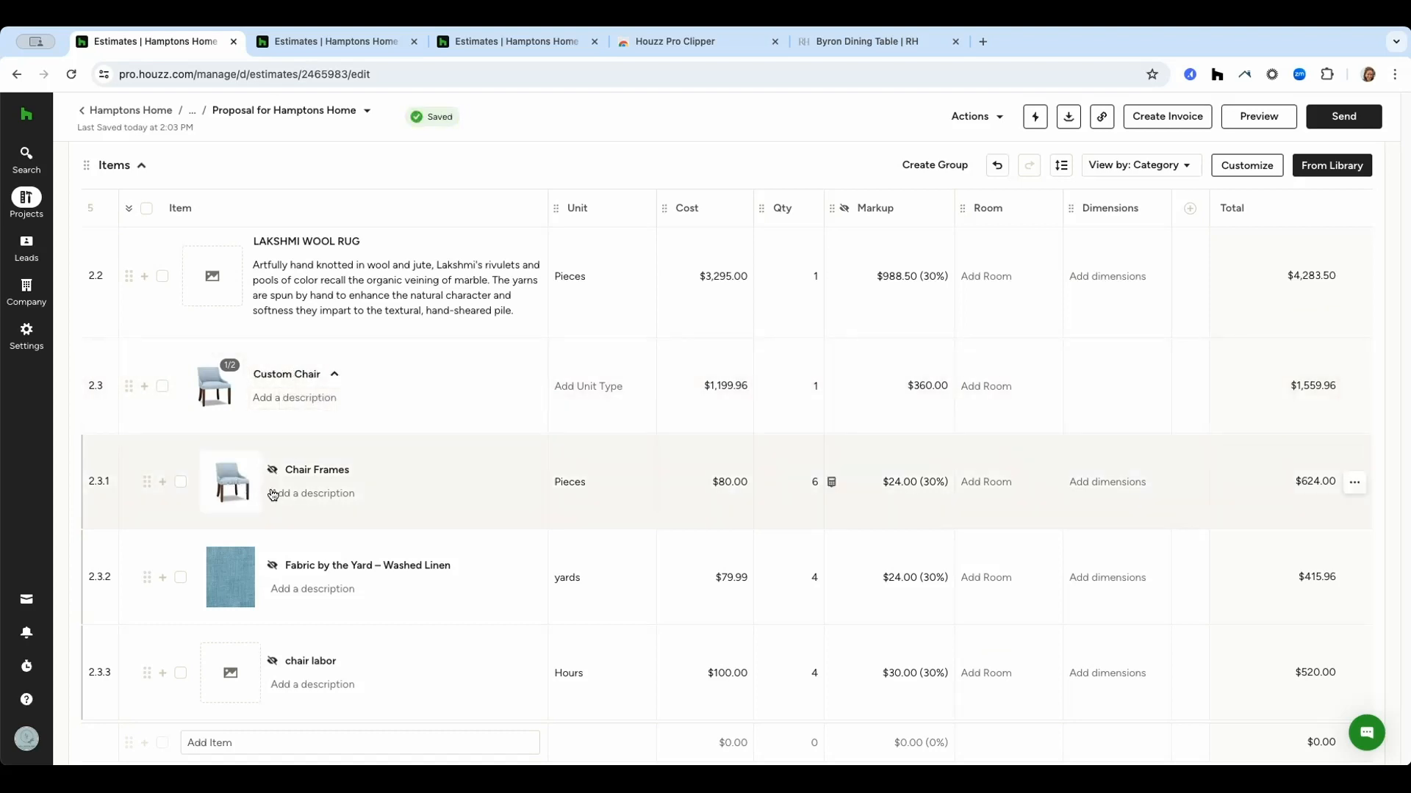
Schedule a payment on the proposal.
left_click(282, 500)
scroll(689, 510, "down", 10)
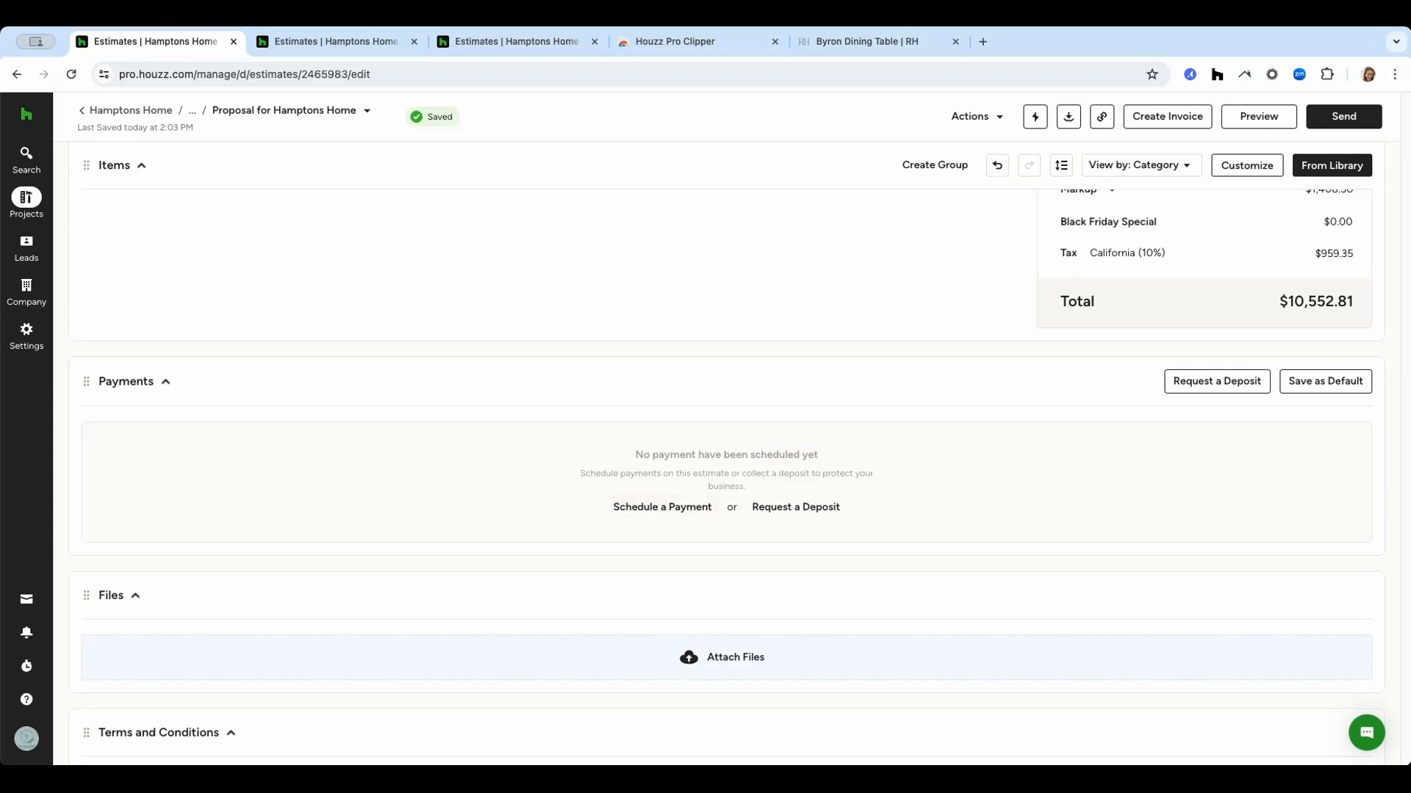
left_click(664, 505)
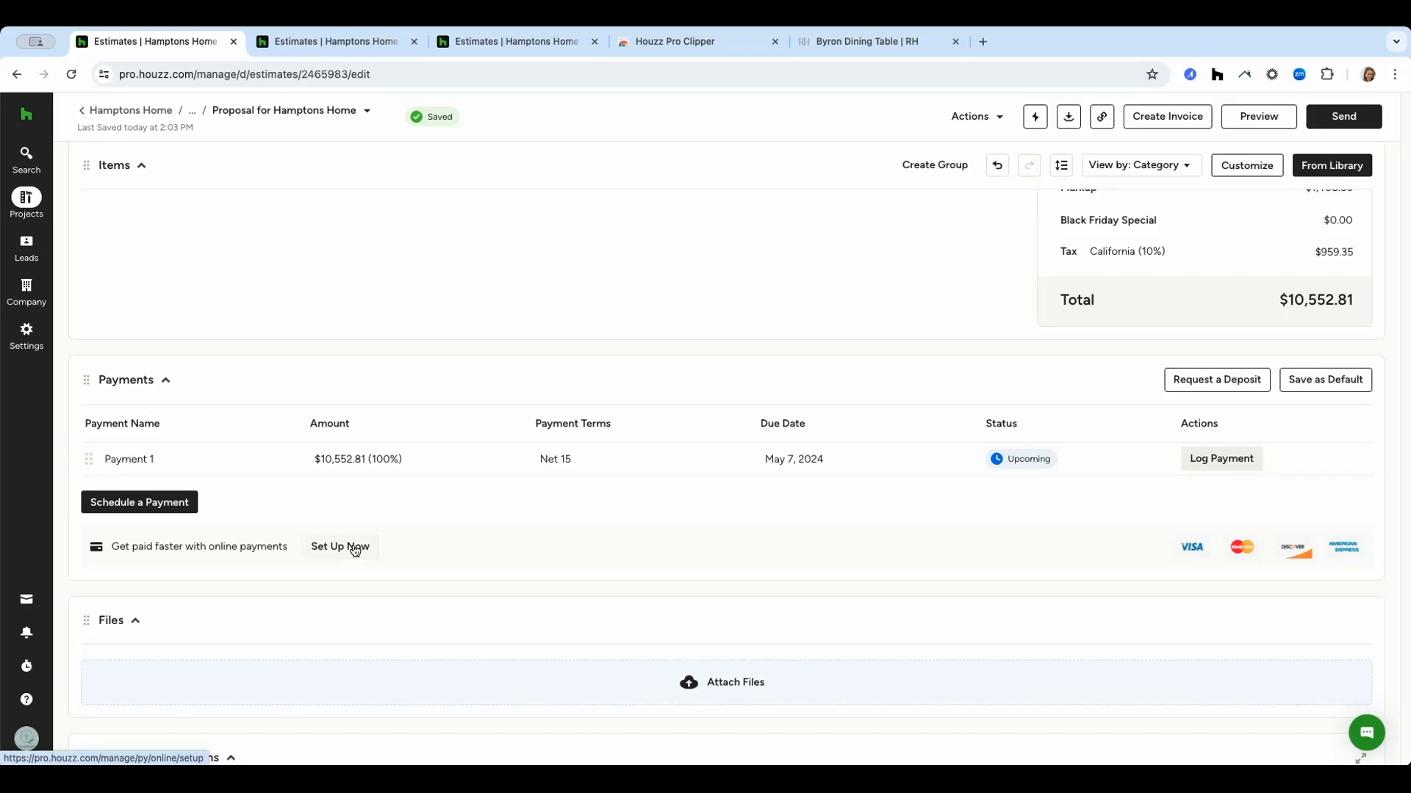
Insert a saved Terms and Conditions template into the proposal.
scroll(576, 529, "down", 2)
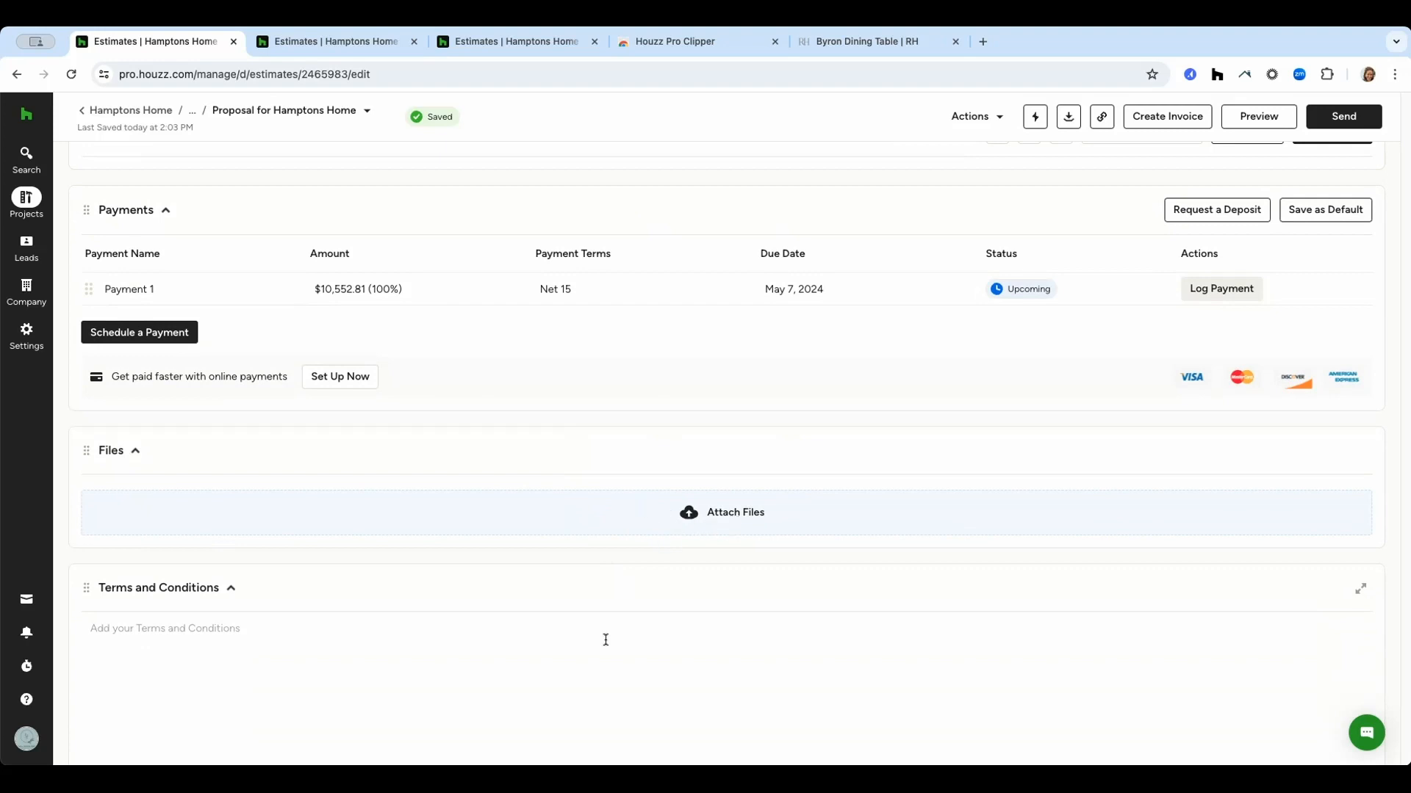
scroll(605, 640, "down", 1)
left_click(1311, 694)
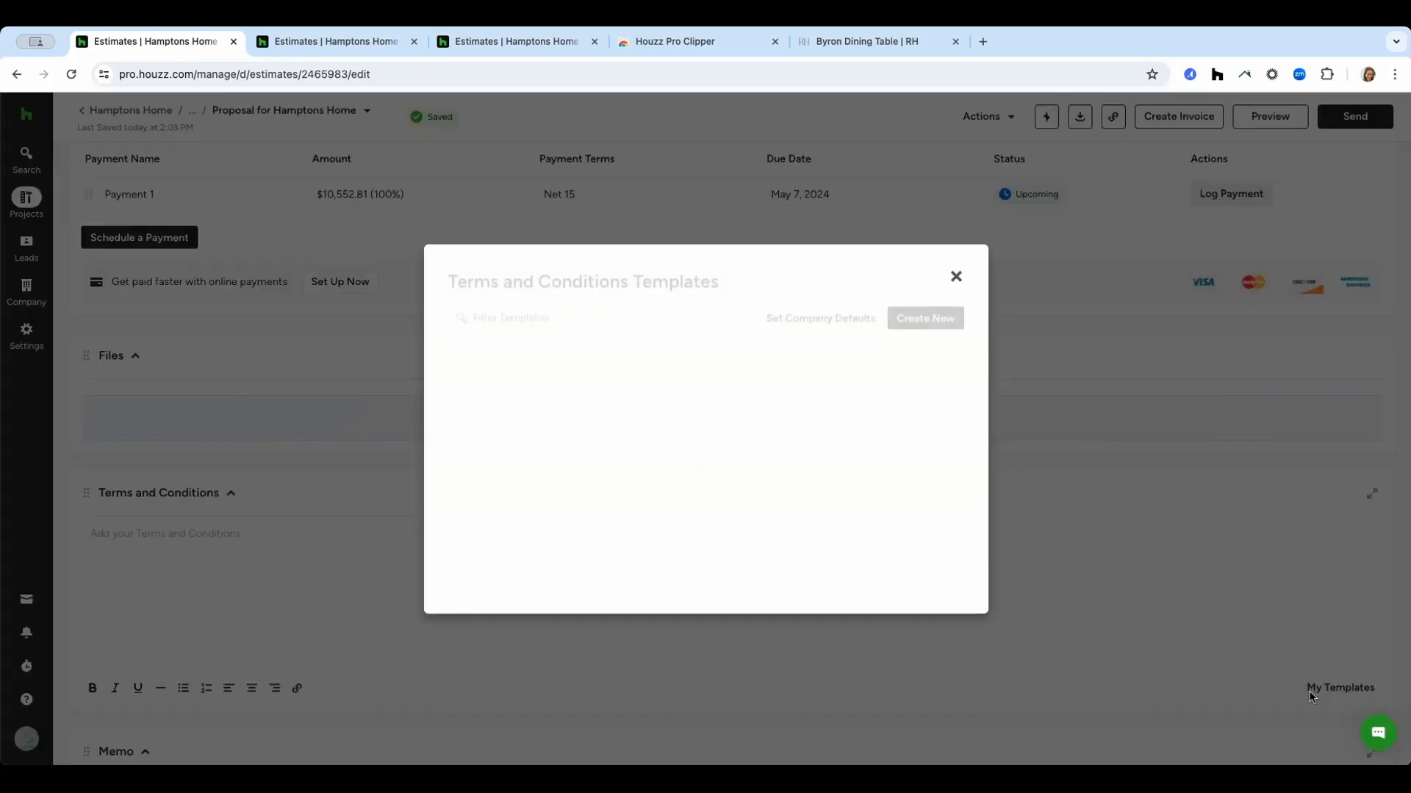
left_click(875, 387)
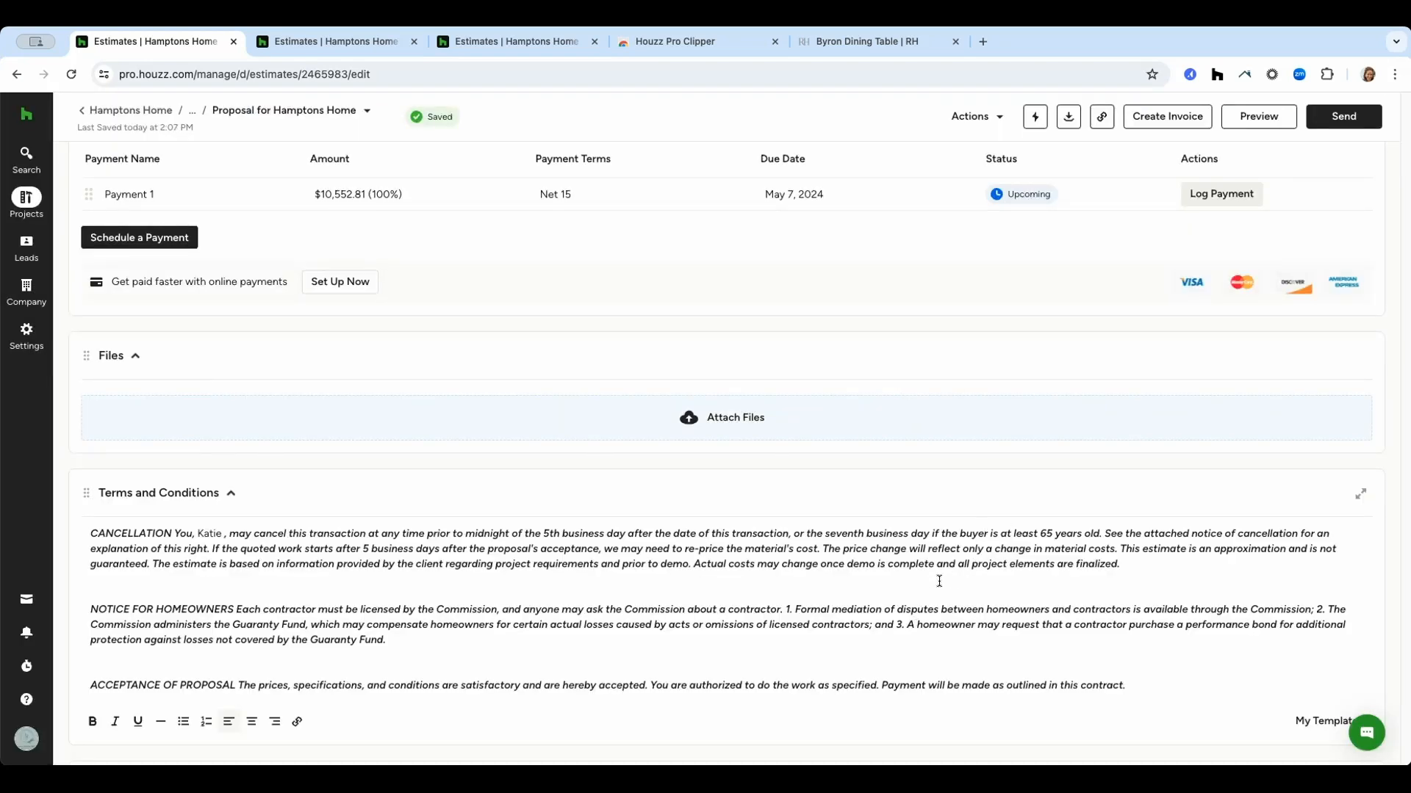
Preview the proposal as the client sees it and review the pricing visibility settings.
left_click(1239, 126)
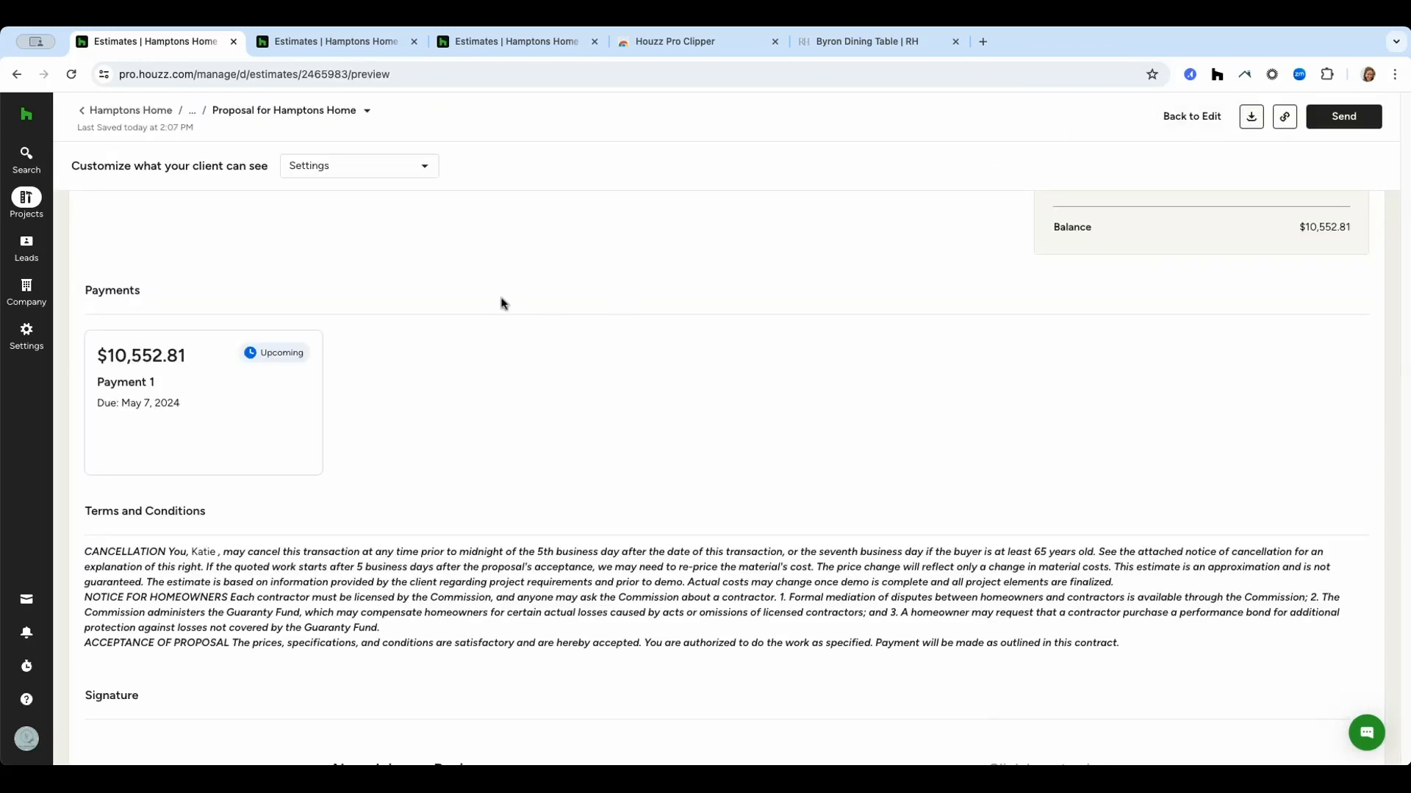
scroll(558, 421, "up", 15)
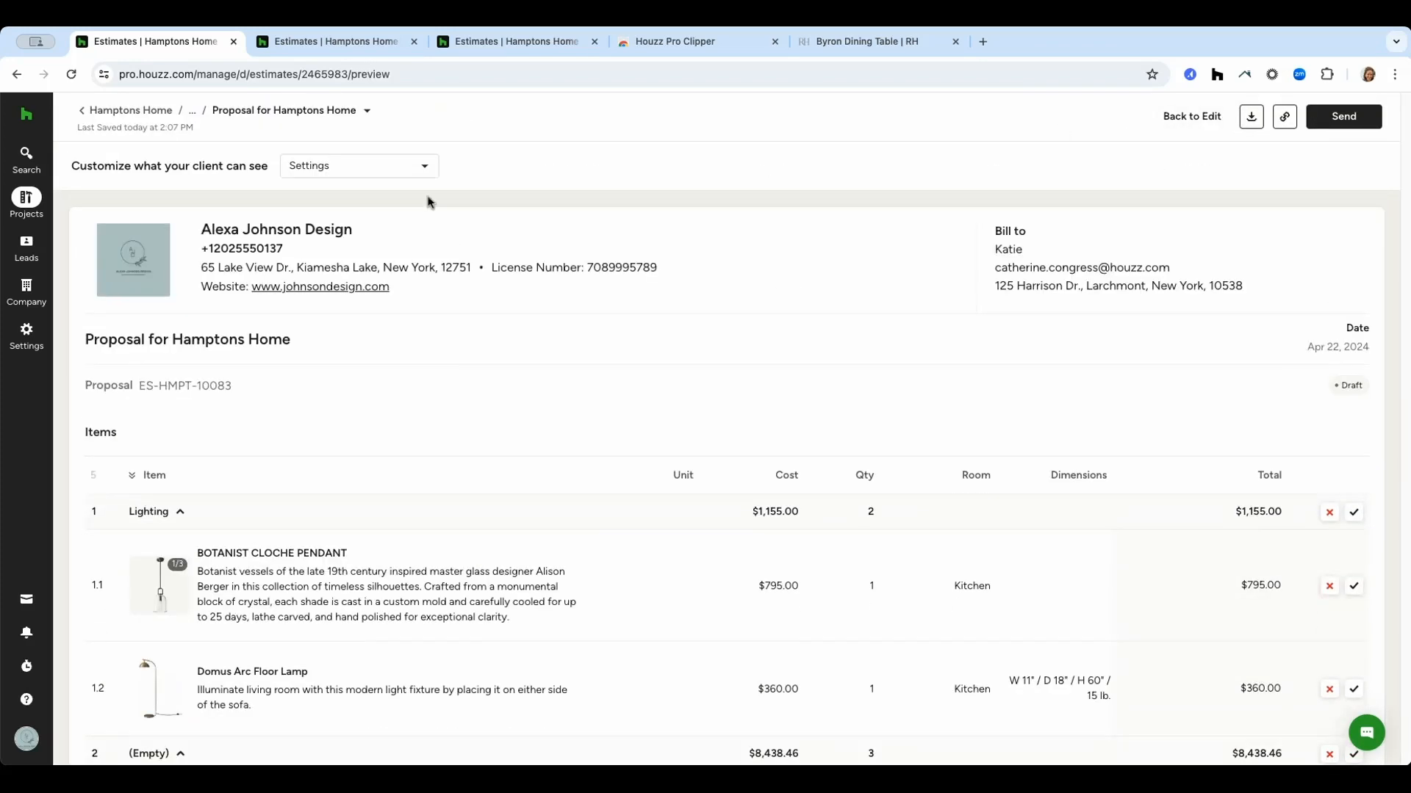
left_click(397, 165)
mouse_move(387, 196)
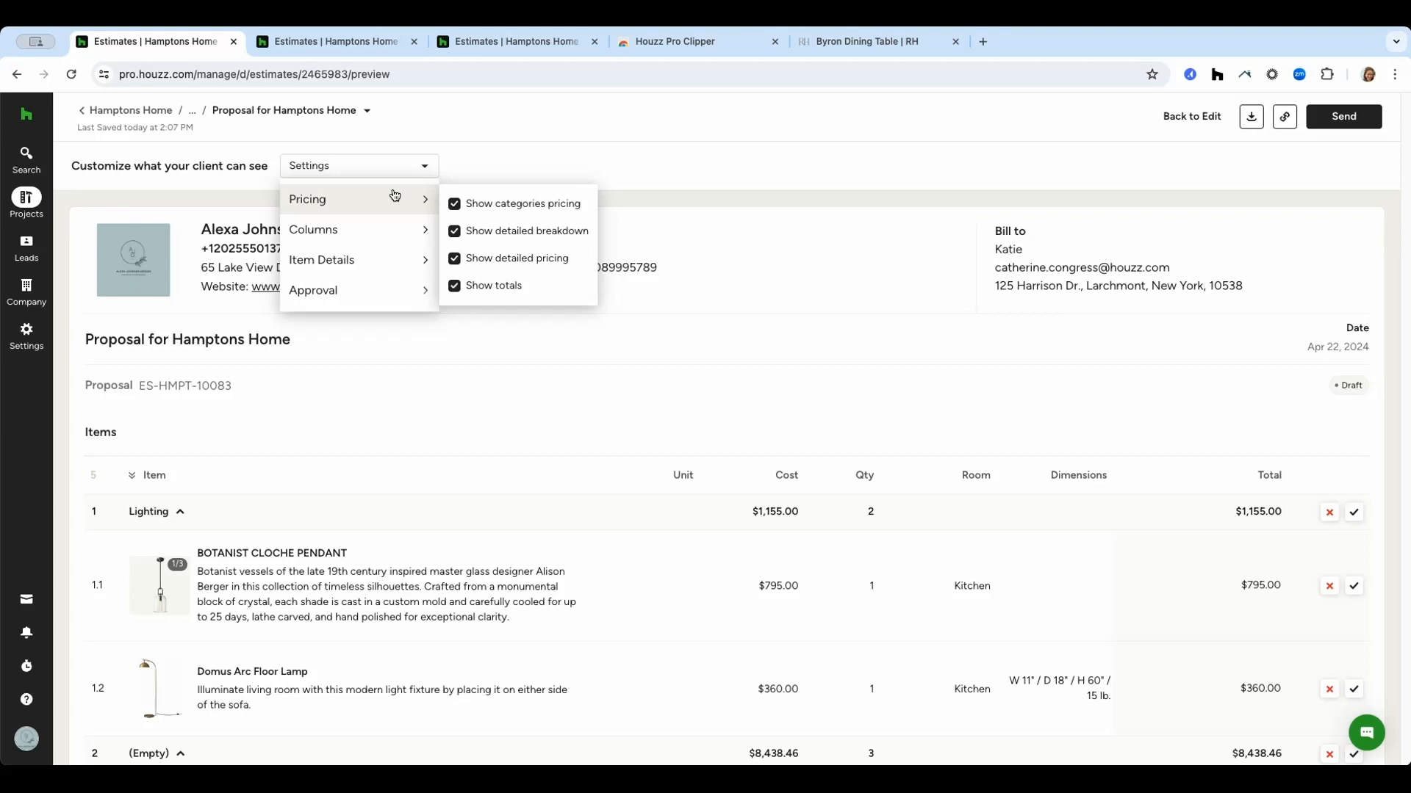
Send the proposal to the client with the PDF attached and return to the project.
left_click(1344, 116)
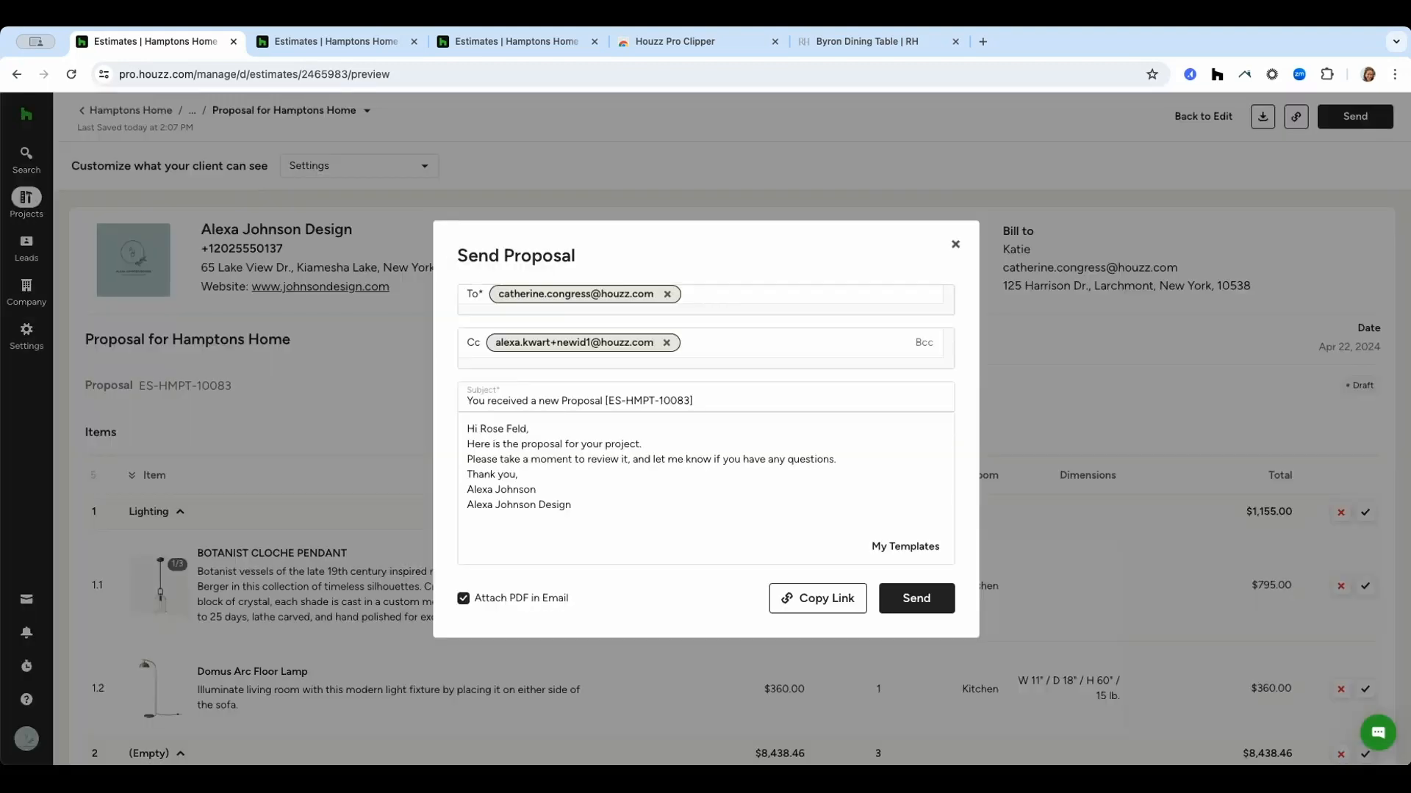
left_click(923, 604)
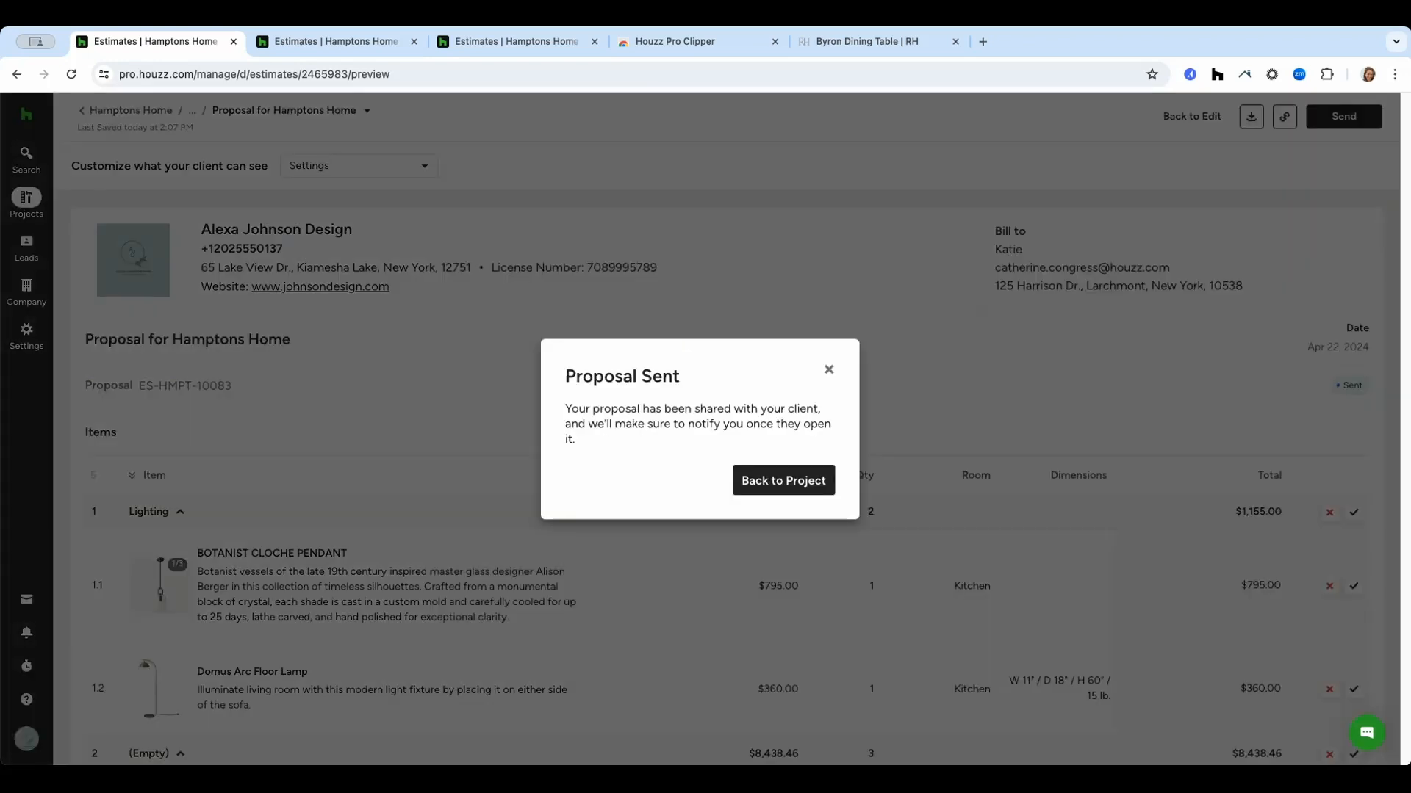
left_click(783, 481)
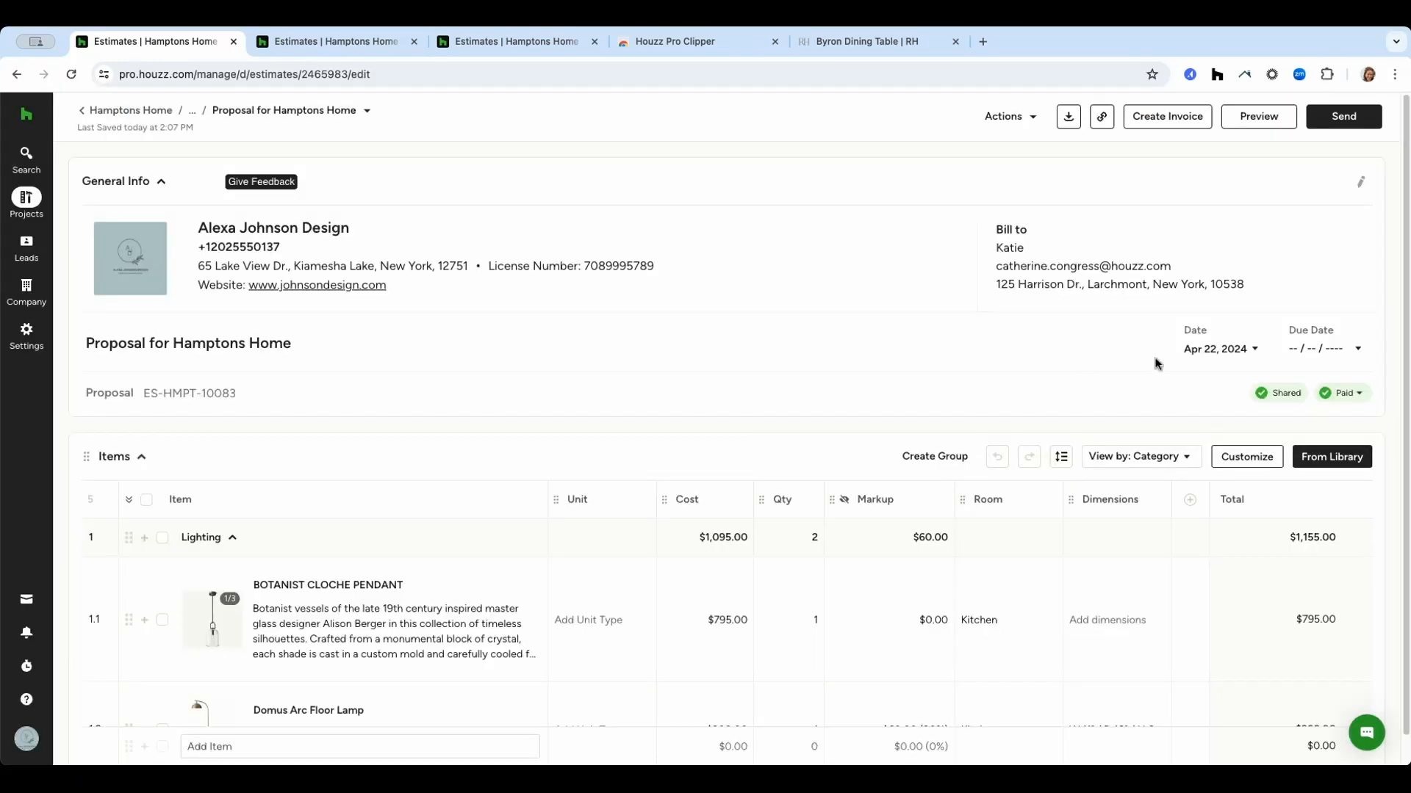
Convert the proposal into an invoice and create a purchase order for the BOTANIST CLOCHE PENDANT from Restoration Hardware.
left_click(1167, 117)
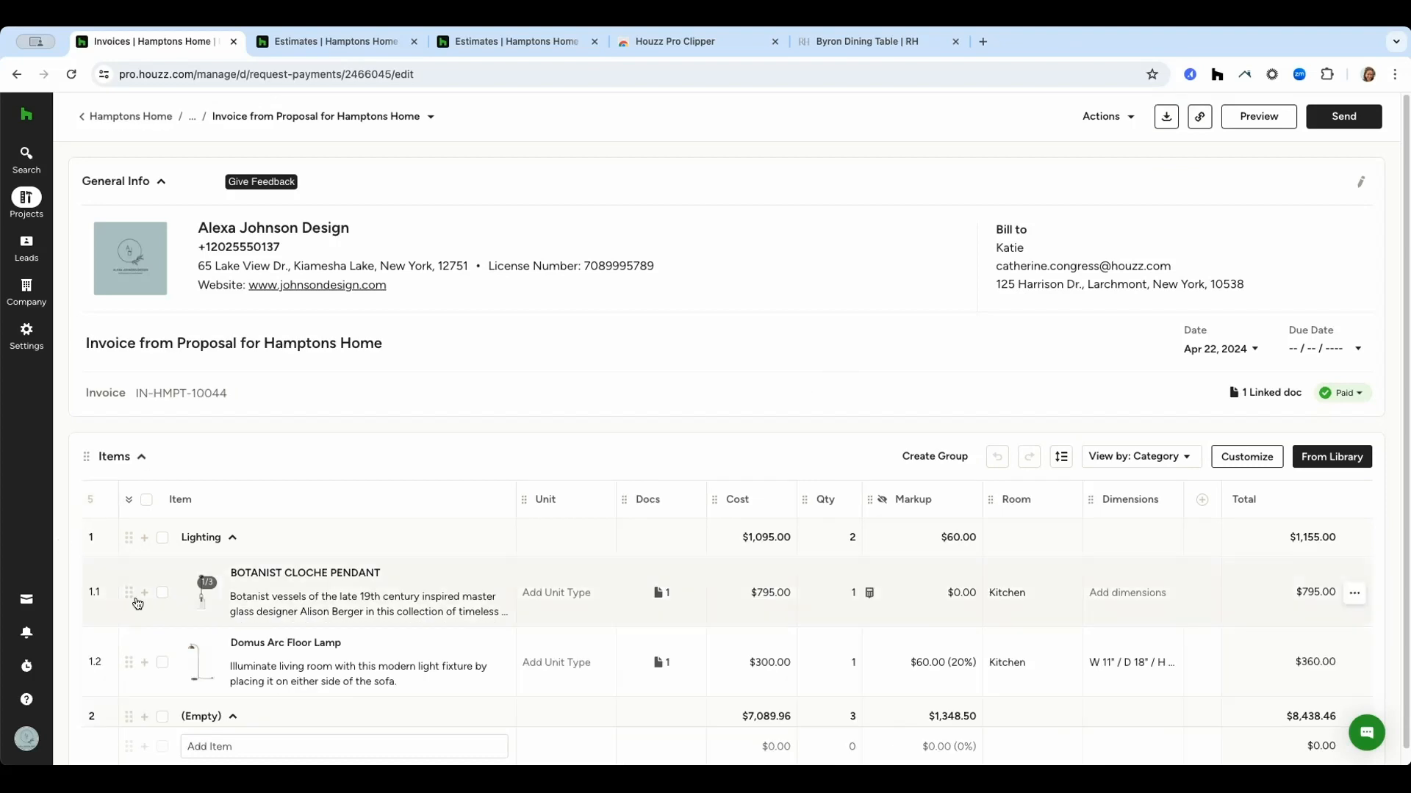
left_click(162, 594)
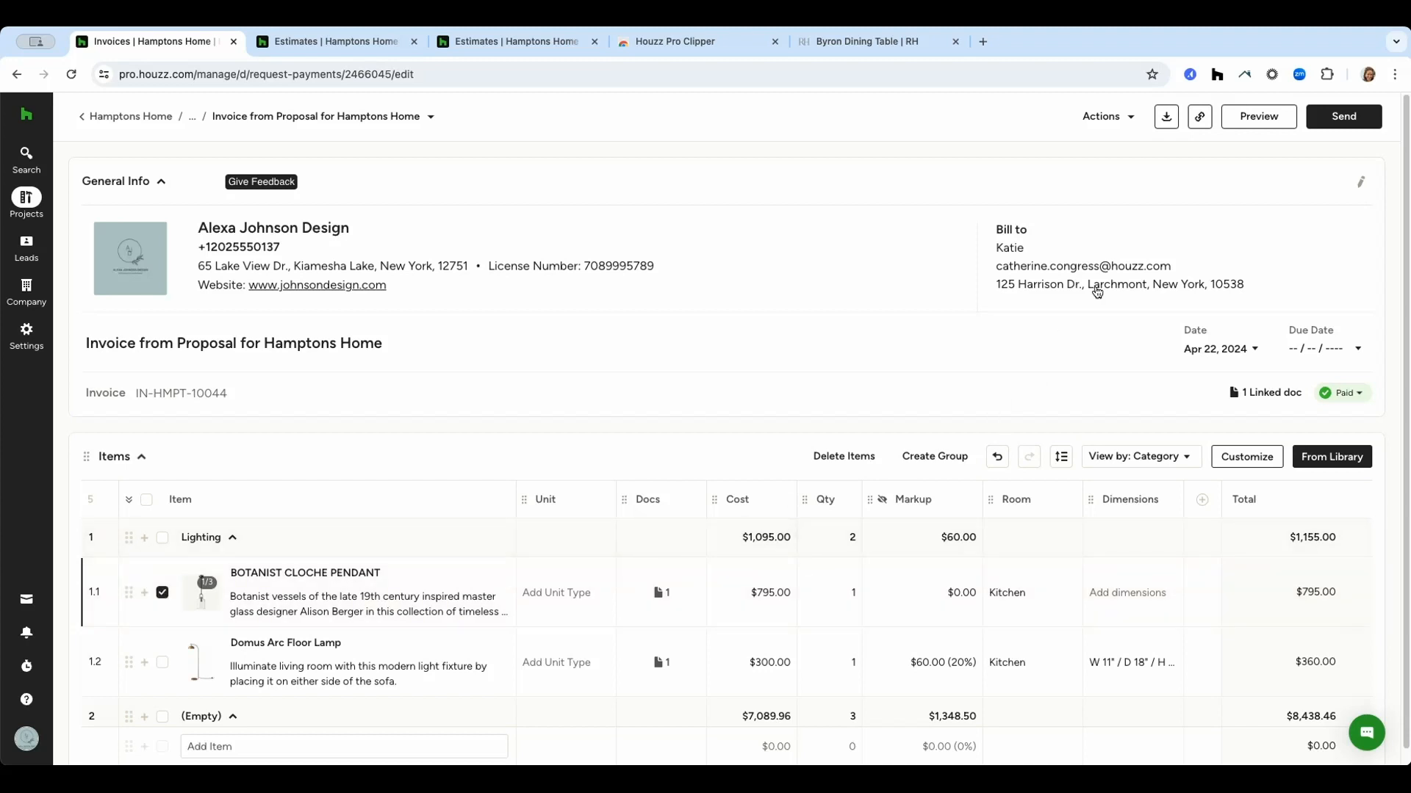
left_click(1121, 121)
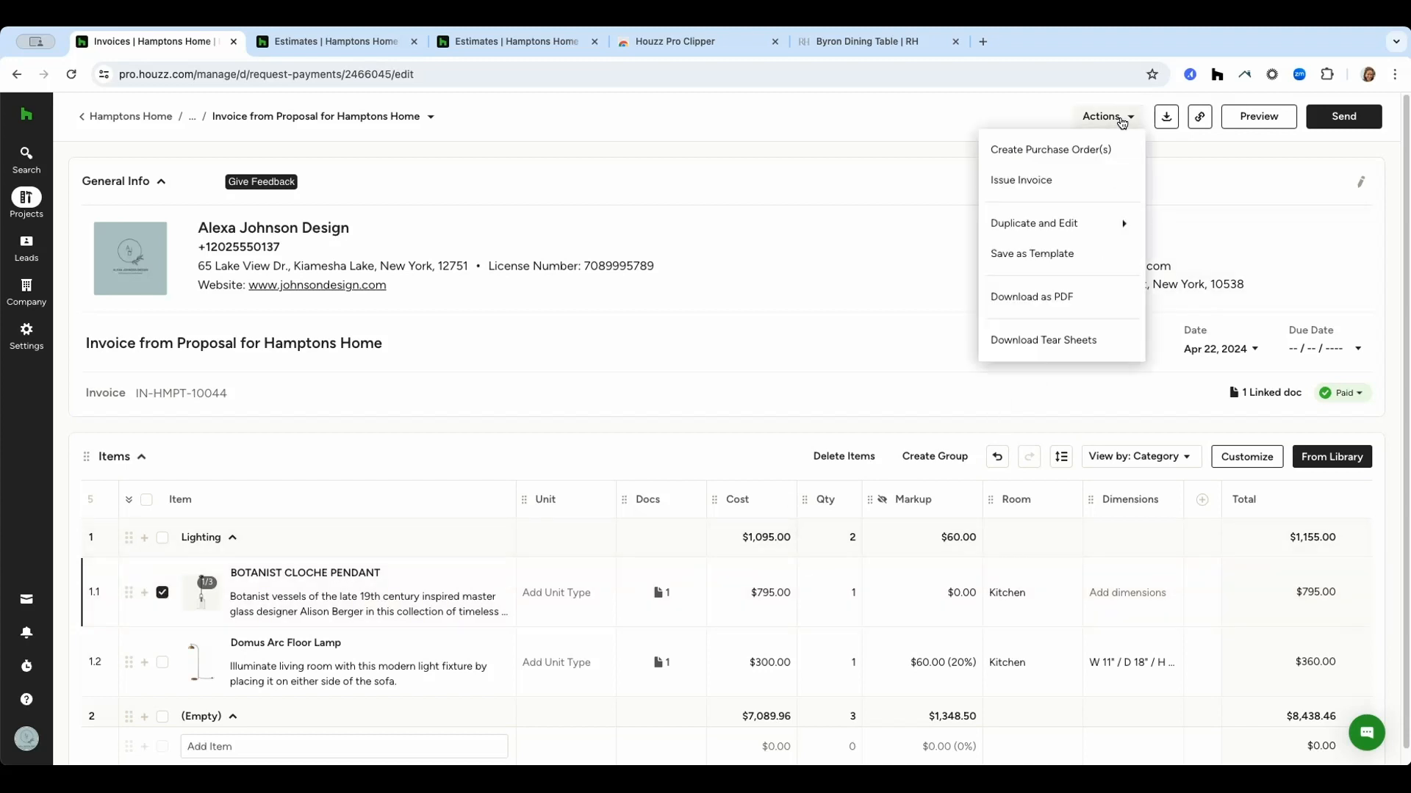
left_click(1106, 157)
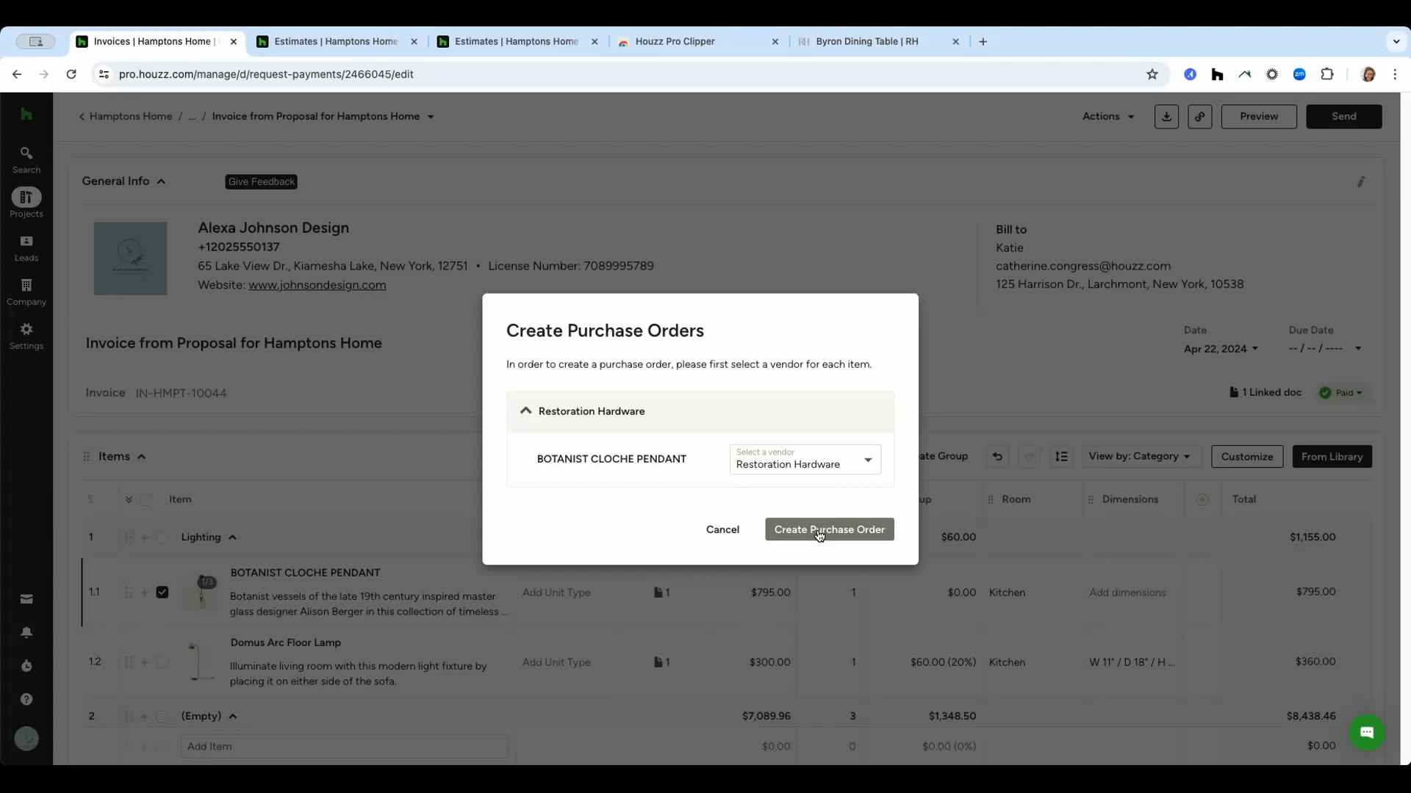
left_click(819, 530)
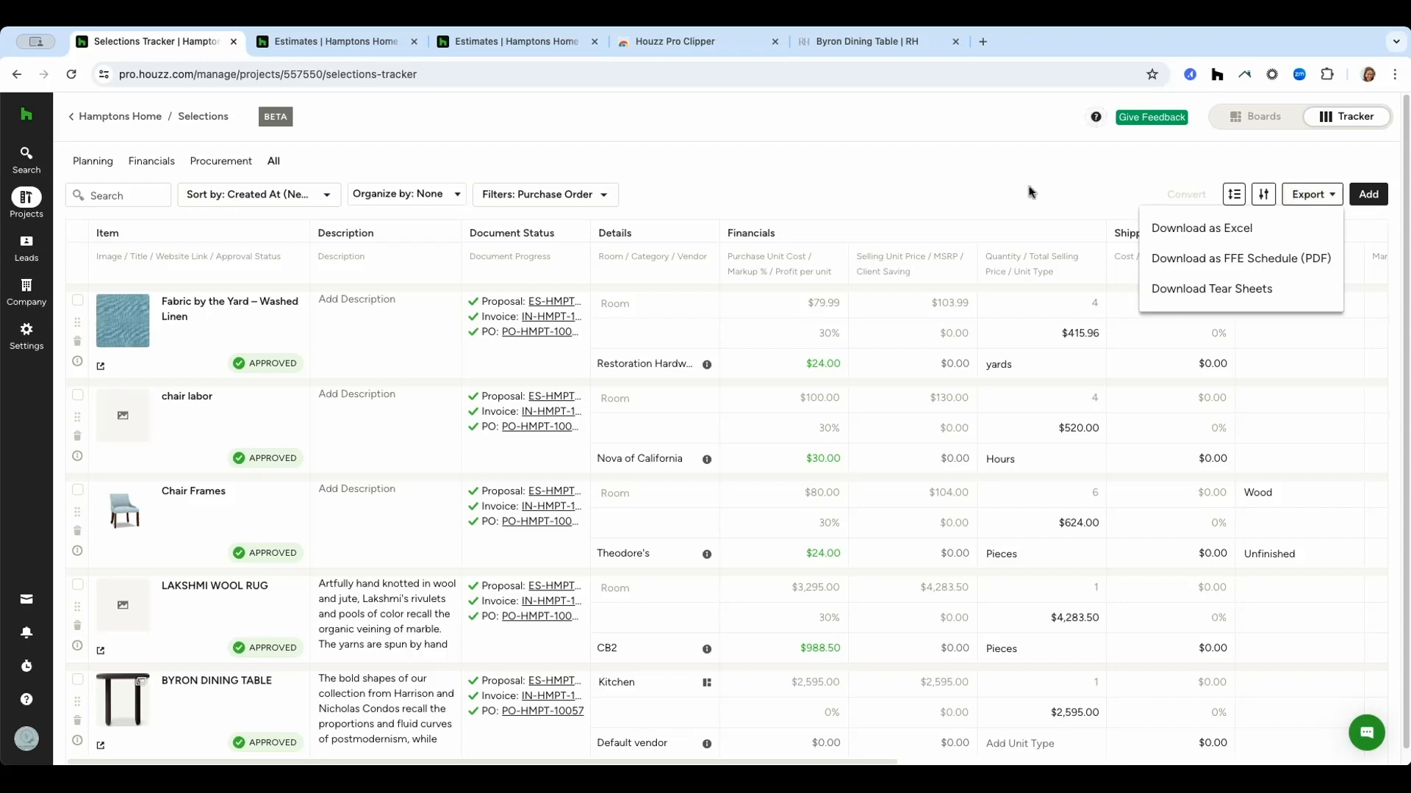
left_click(998, 194)
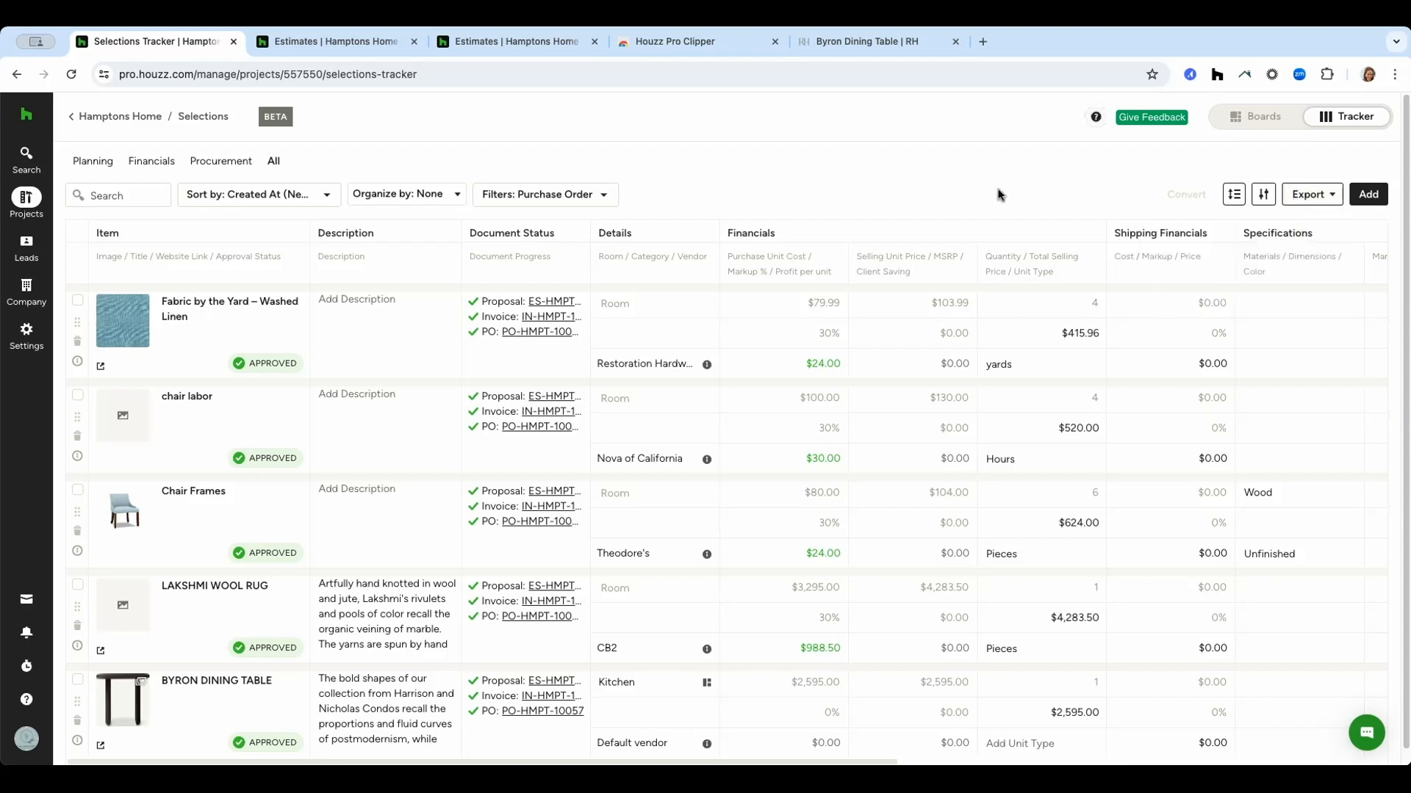